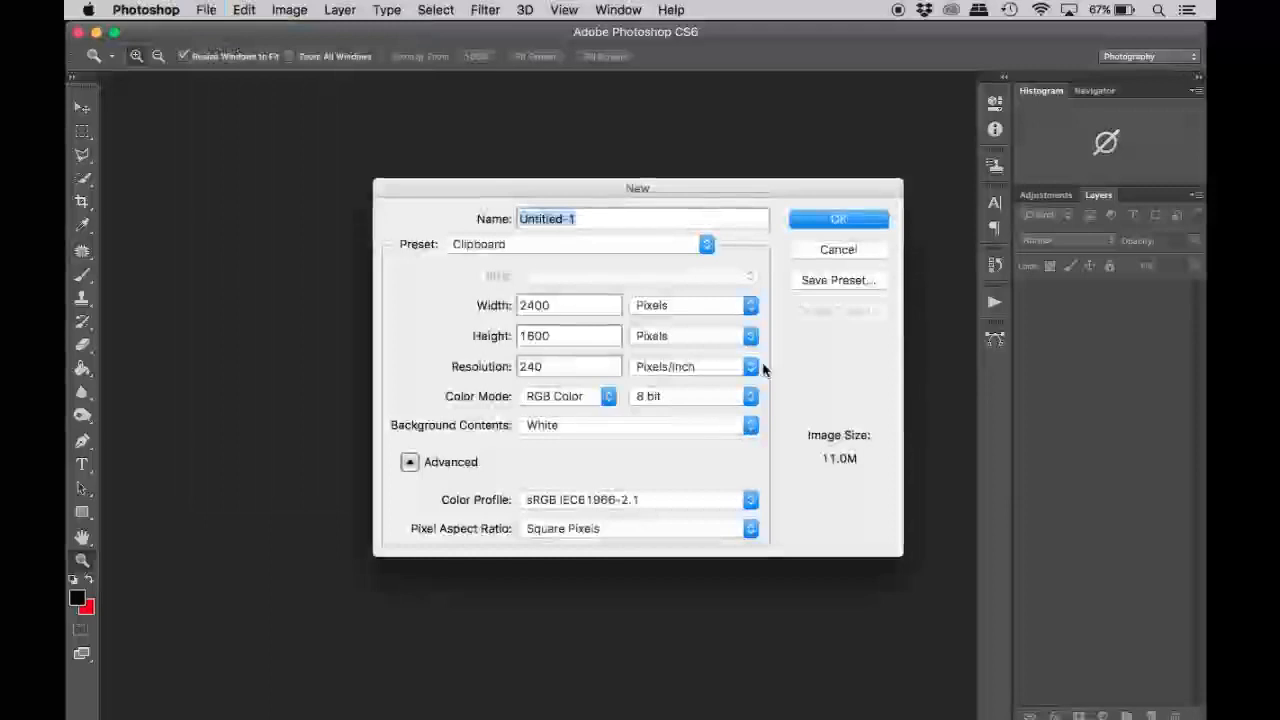
Create a new 20 × 5 inch document at 240 pixels/inch with a white background.
left_click(648, 312)
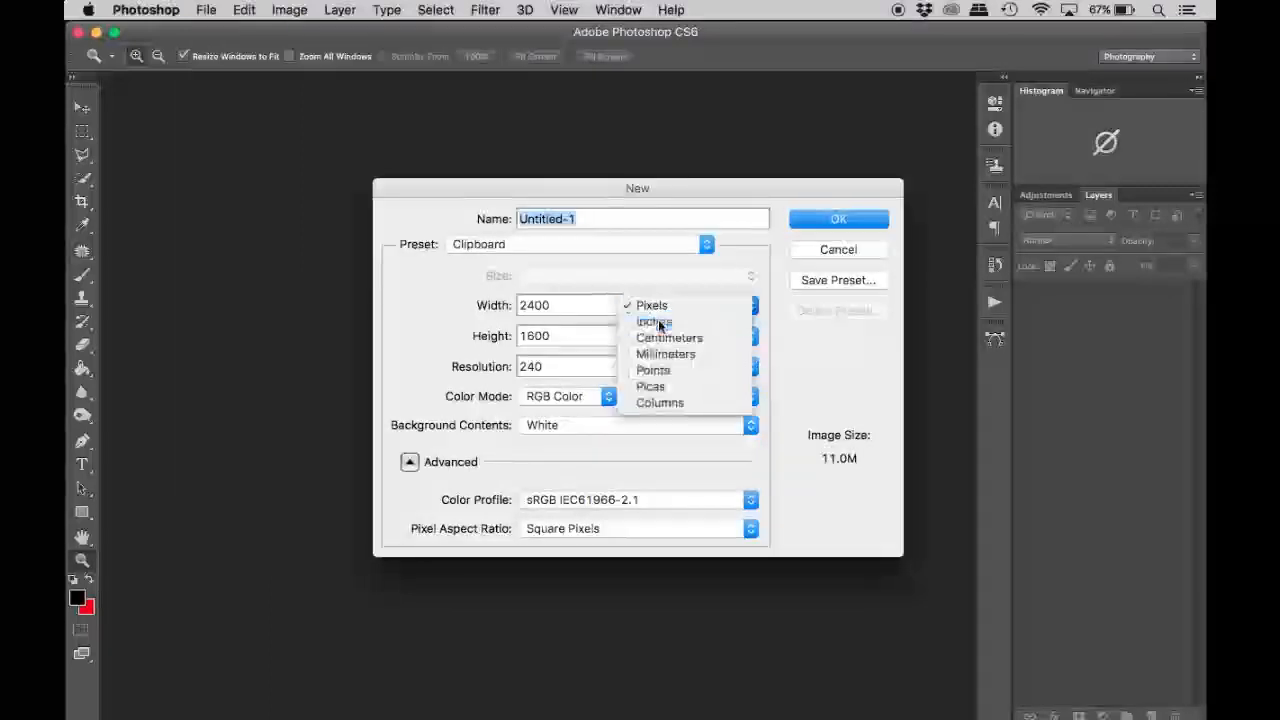
left_click(659, 324)
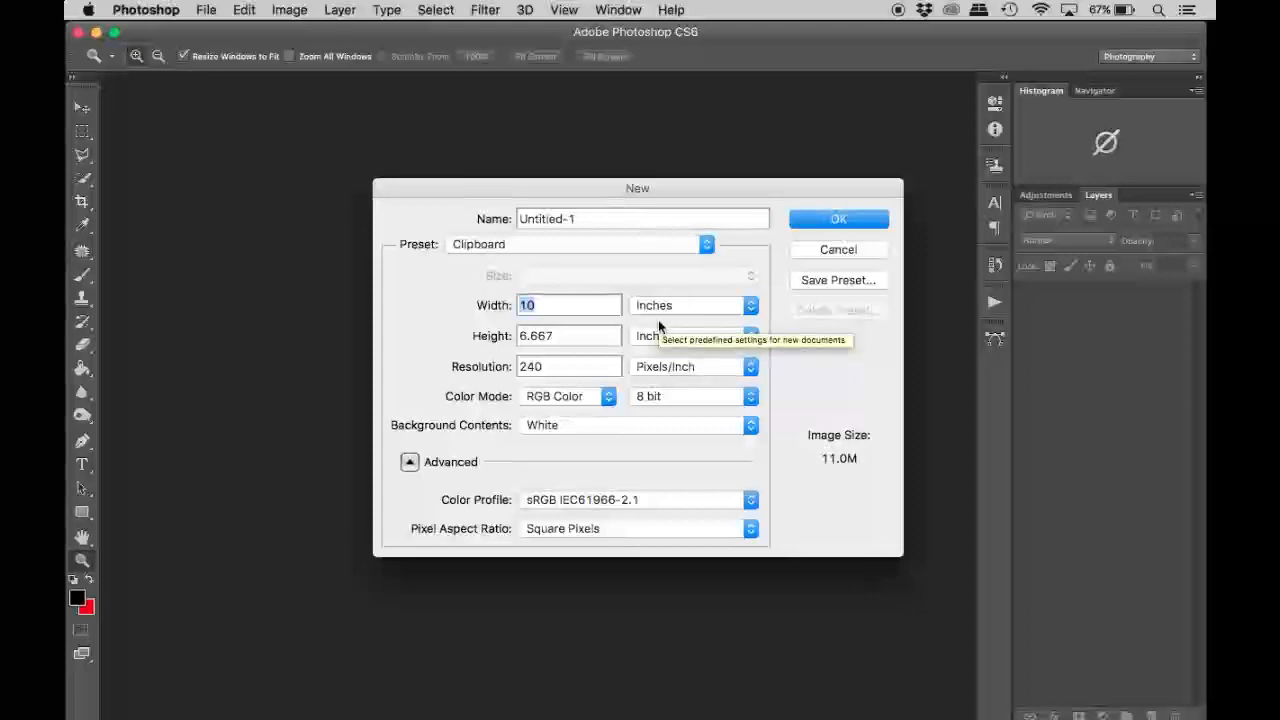
double_click(565, 339)
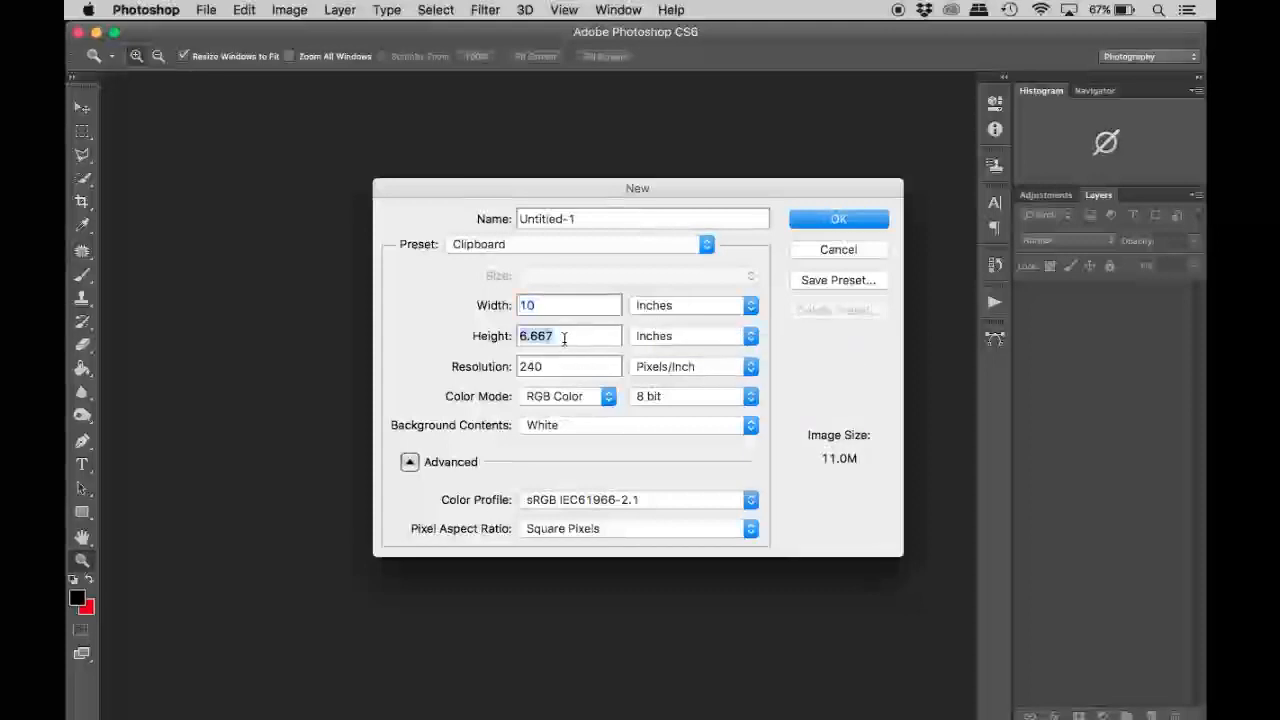
type("5")
double_click(545, 304)
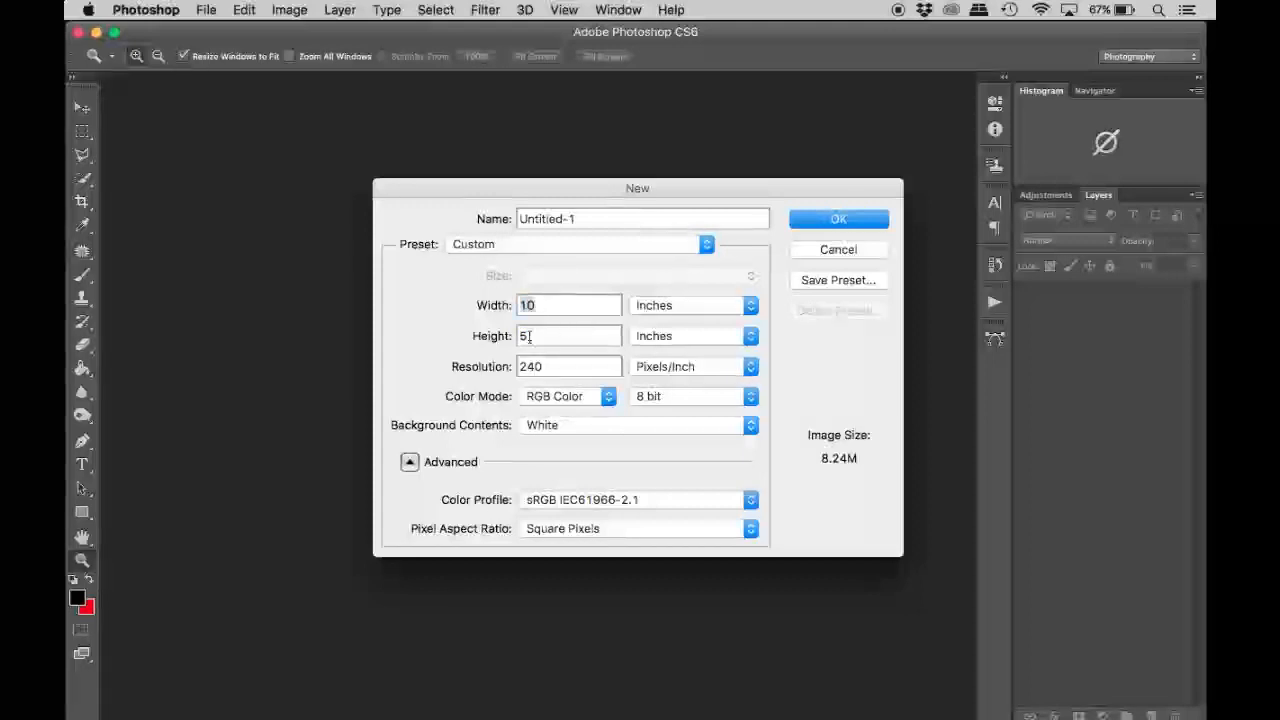
type("20")
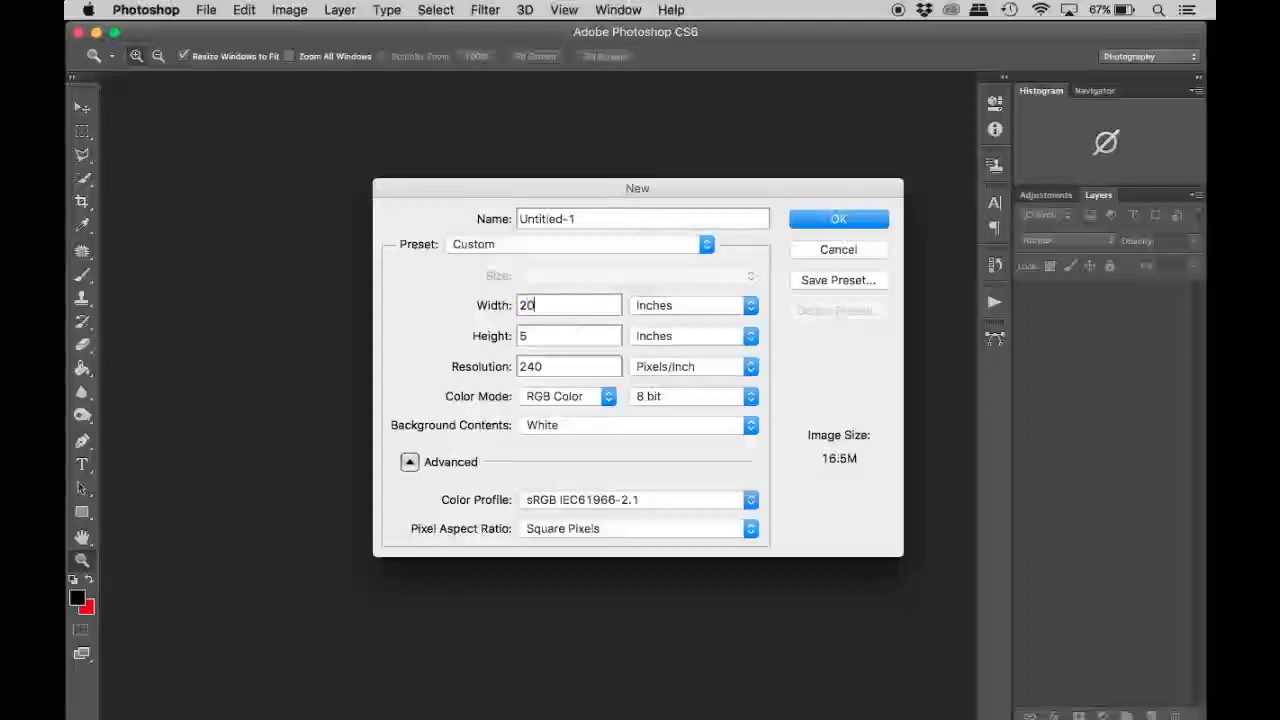
left_click(840, 218)
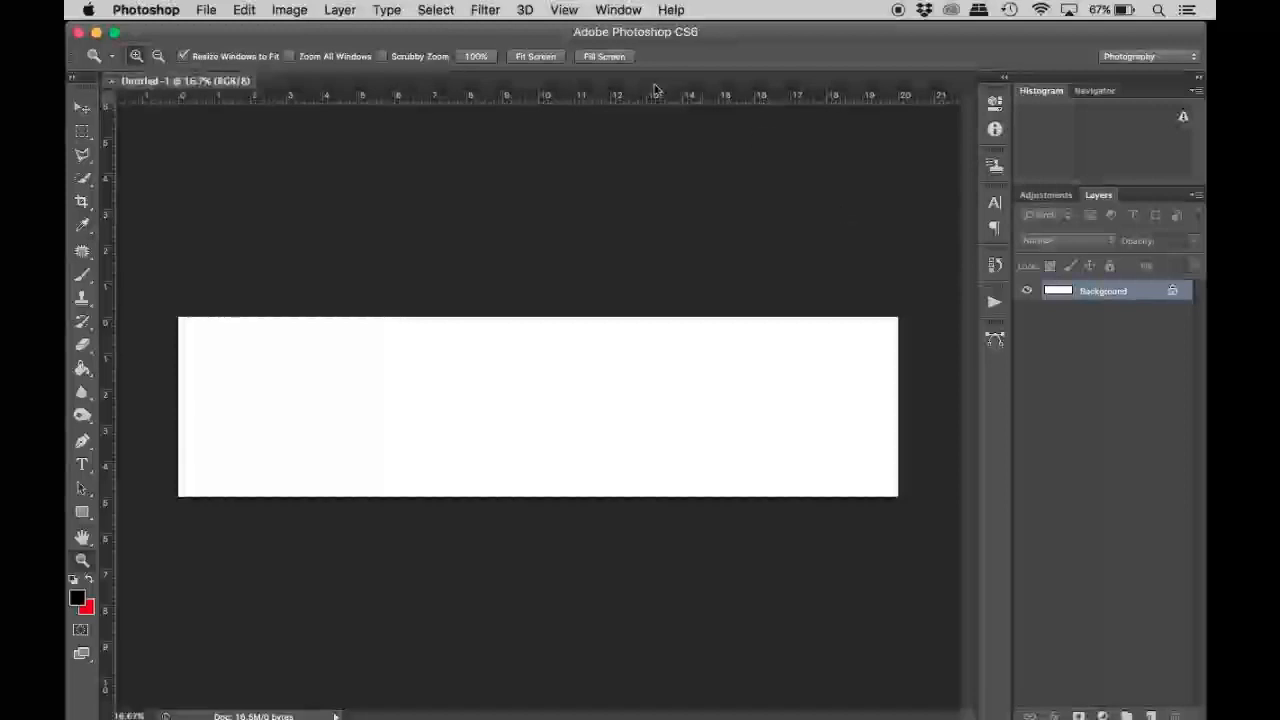
Add a vertical guide at 5 inches.
left_click(564, 10)
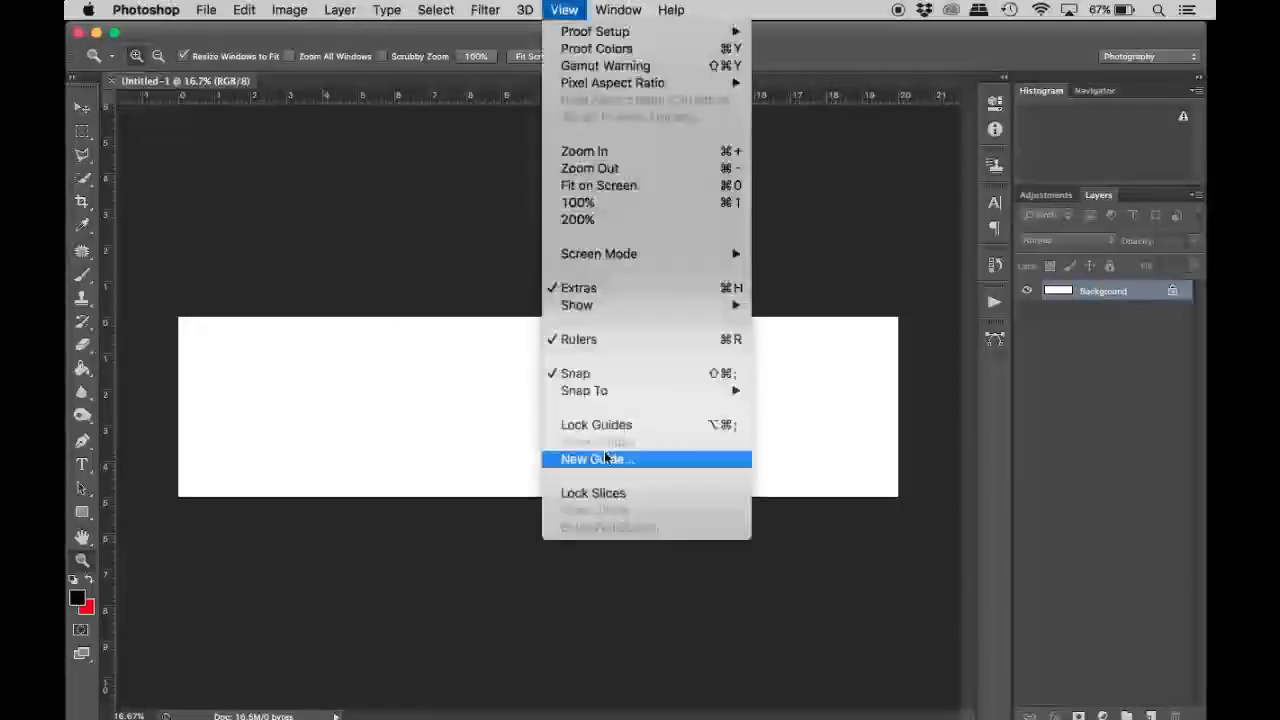
left_click(605, 458)
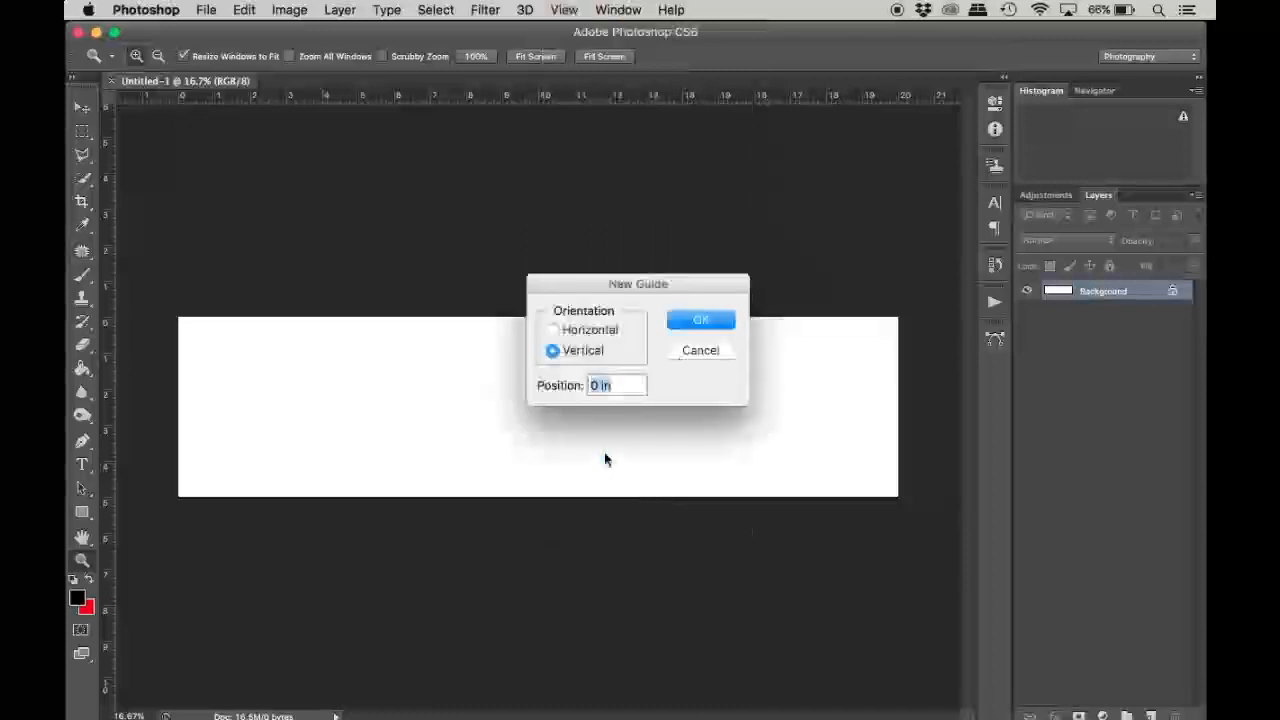
left_click(595, 384)
key("BackSpace")
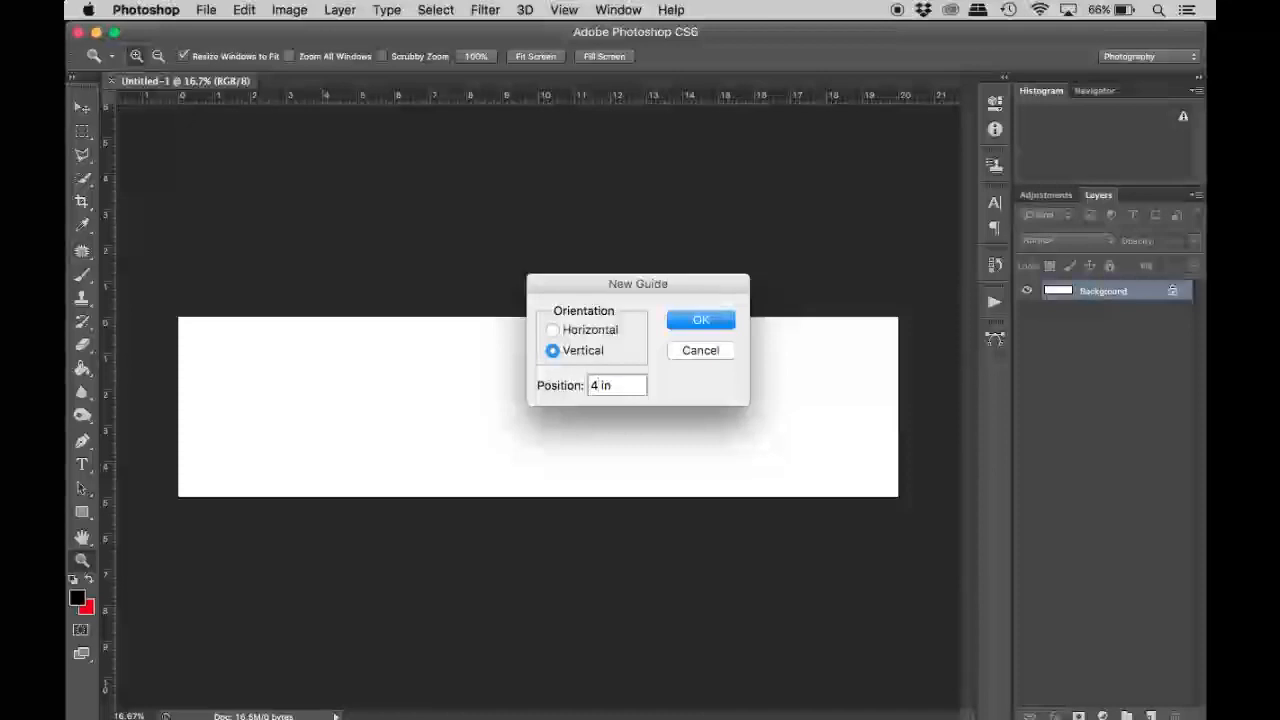
key("BackSpace")
type("5")
left_click(709, 326)
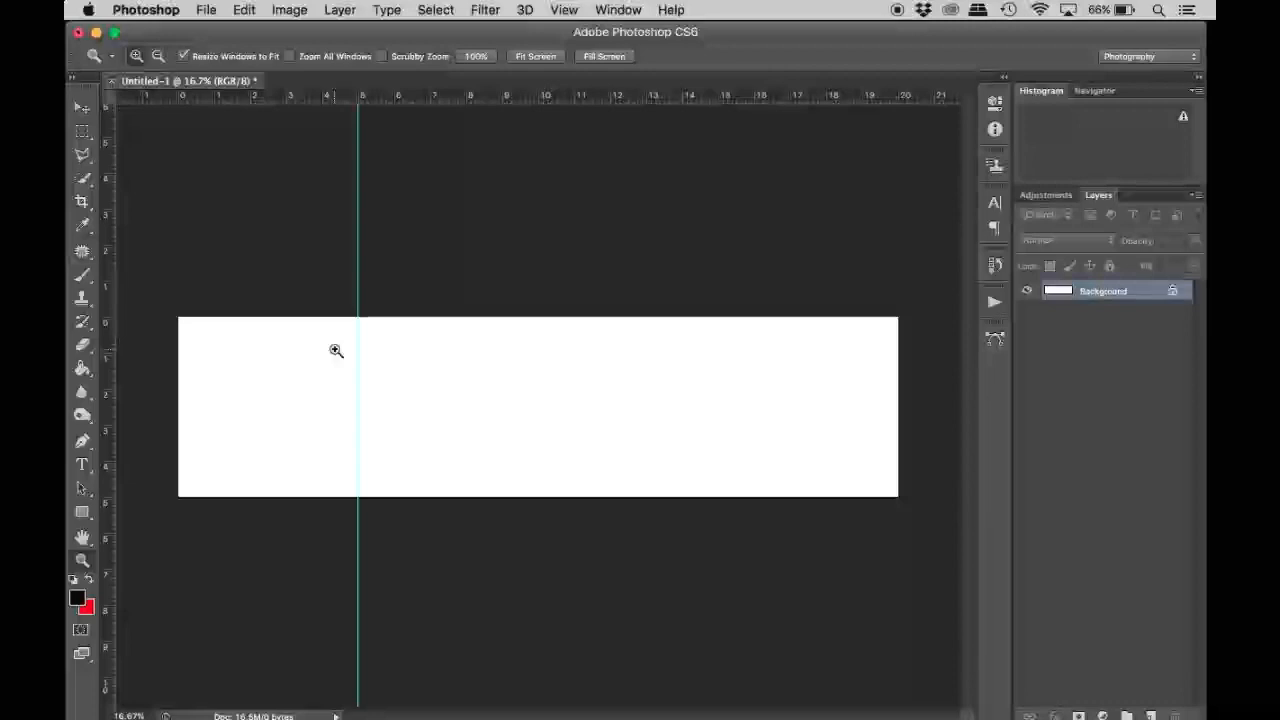
Add a vertical guide at 10 inches.
left_click(566, 10)
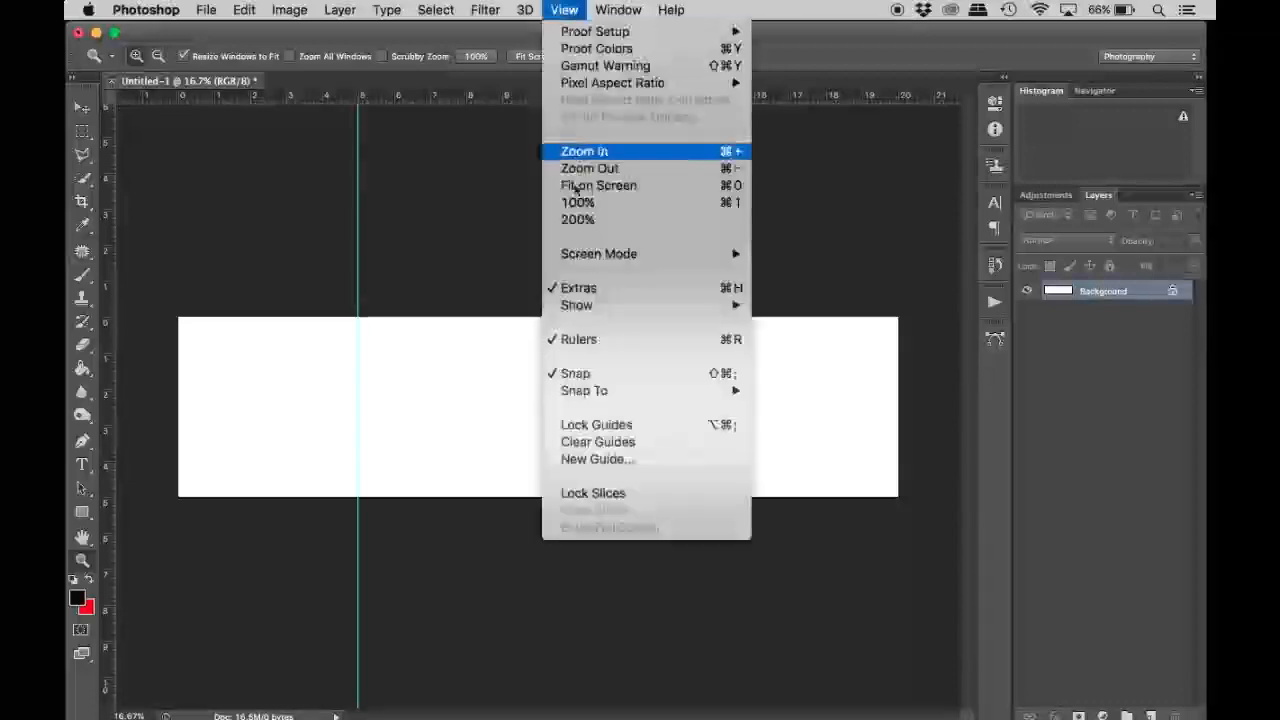
left_click(586, 458)
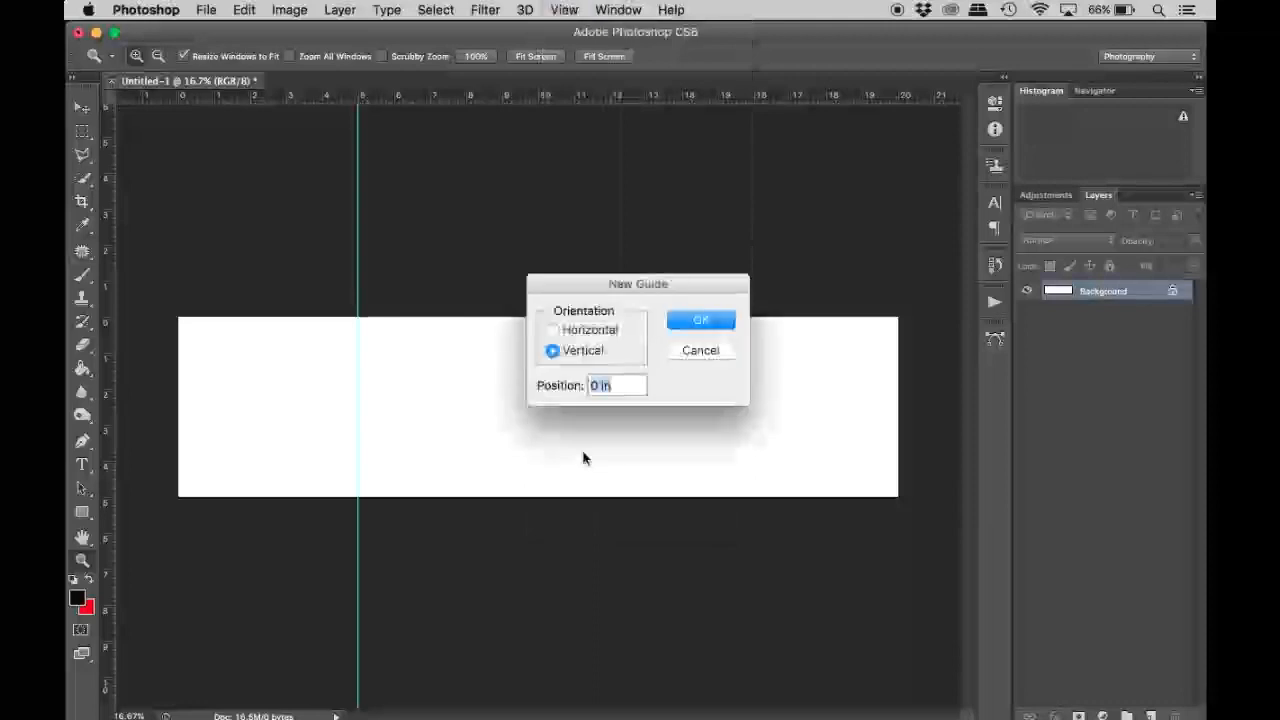
left_click(590, 386)
type("1")
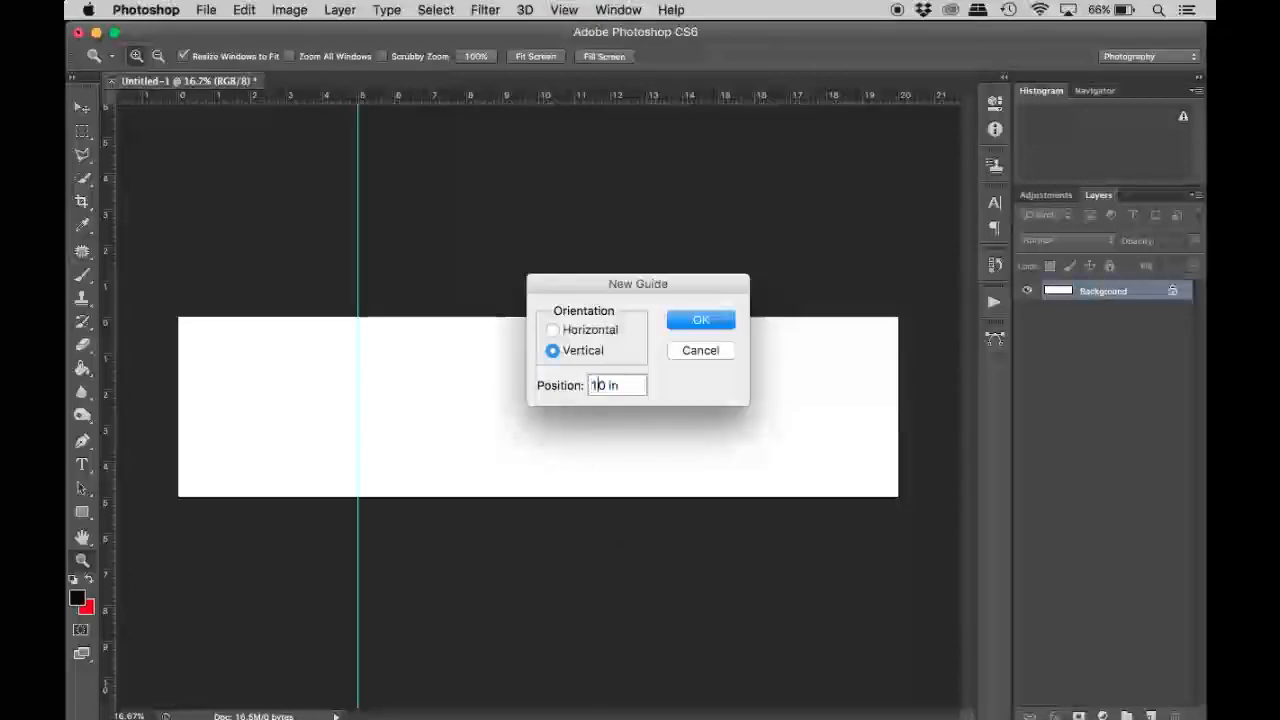
key("Return")
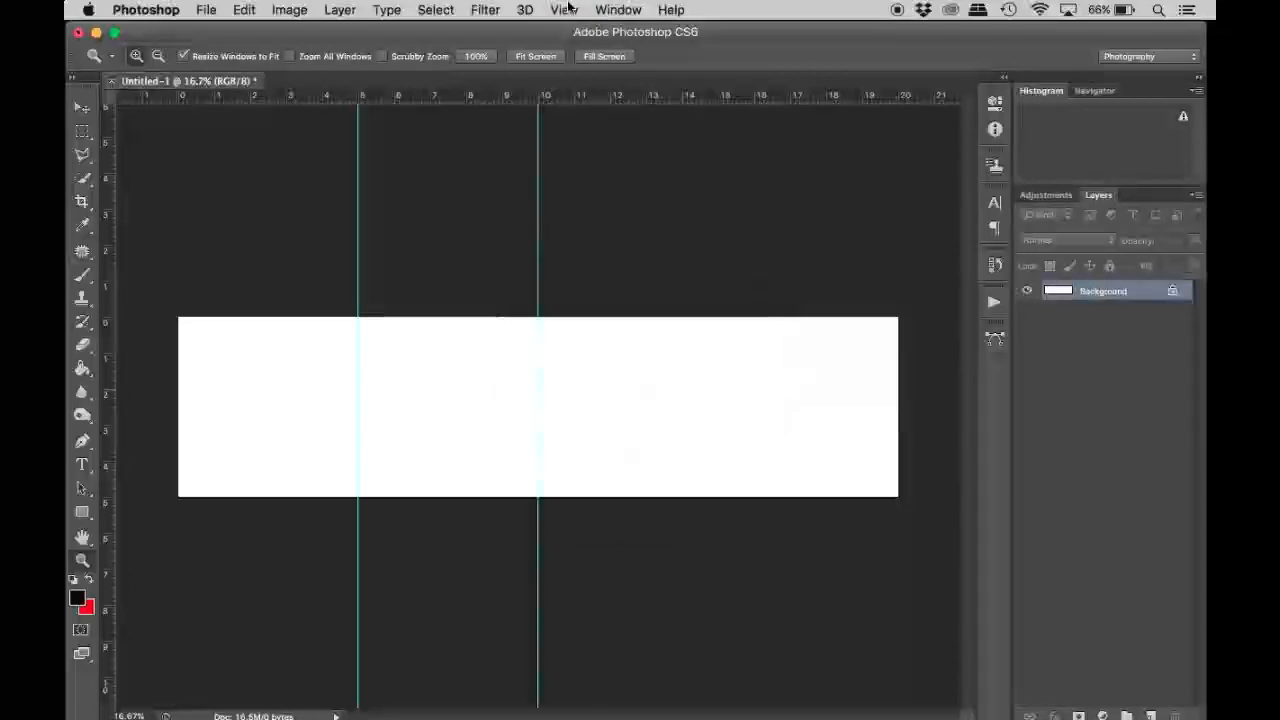
Add a vertical guide at 15 inches.
left_click(570, 10)
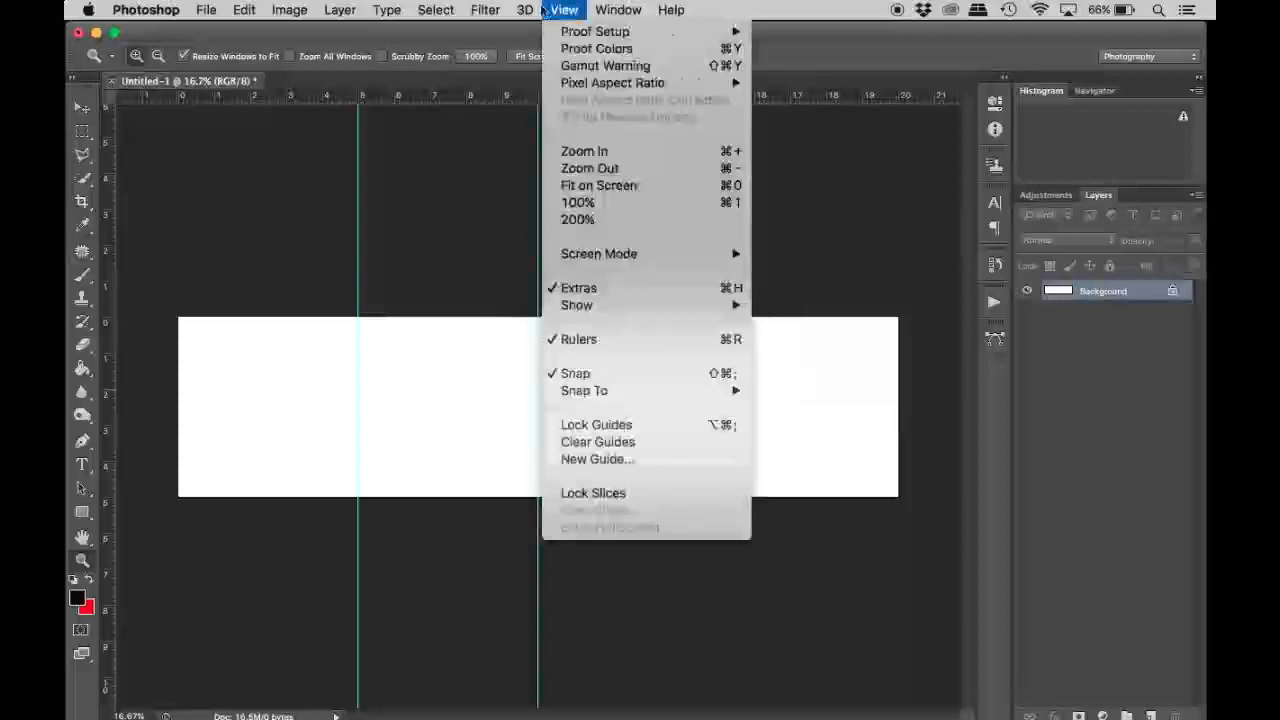
left_click(600, 459)
type("18")
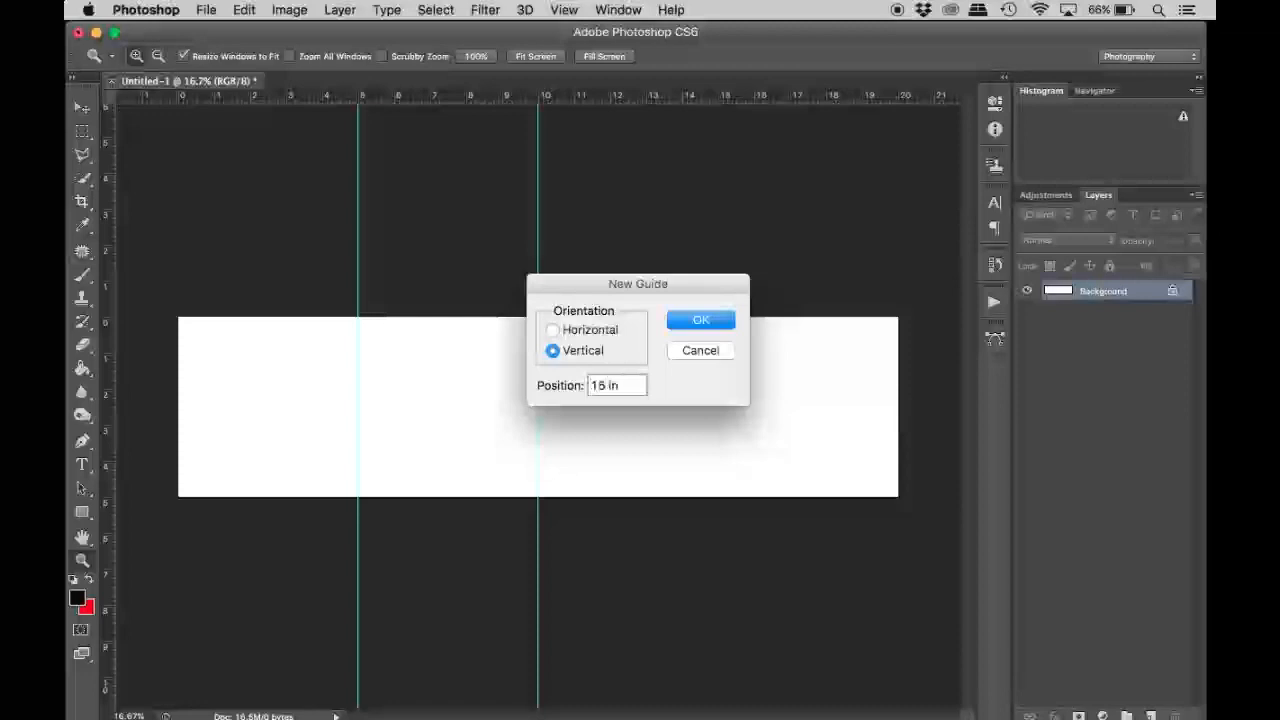
key("Return")
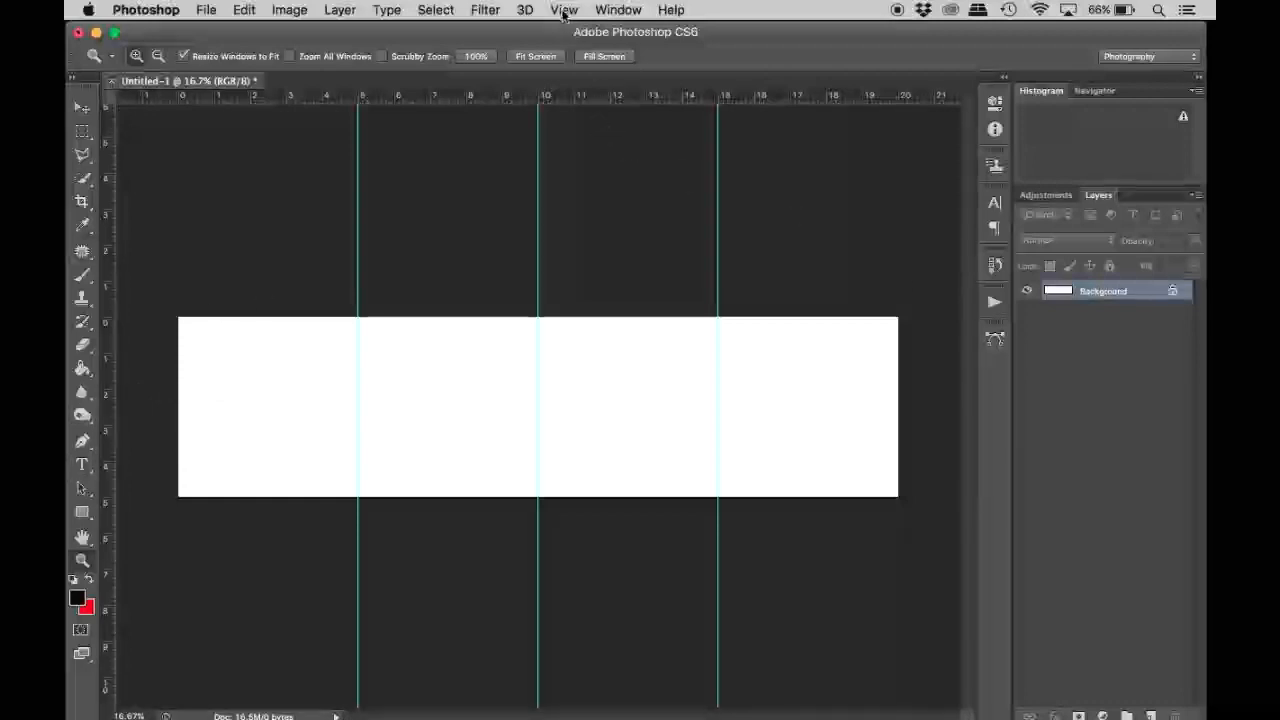
Add a horizontal guide at 2.5 inches across the middle of the canvas.
left_click(524, 12)
mouse_move(564, 10)
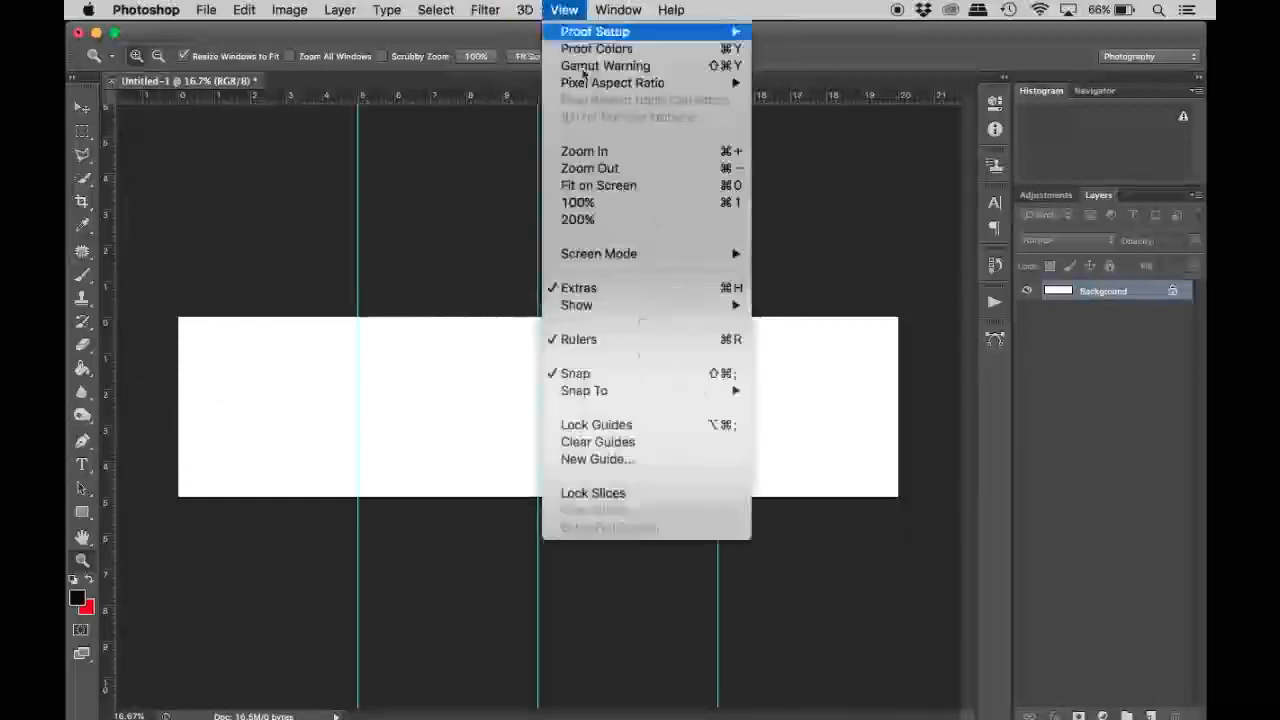
left_click(627, 460)
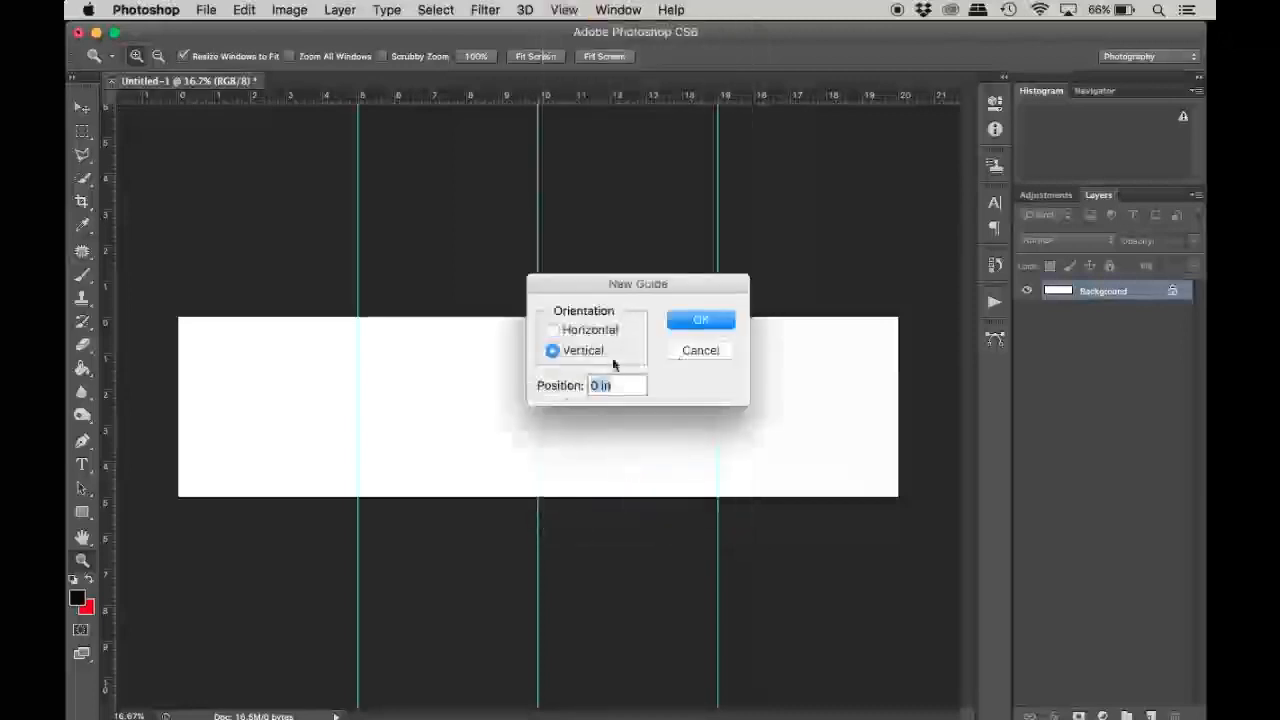
left_click(553, 330)
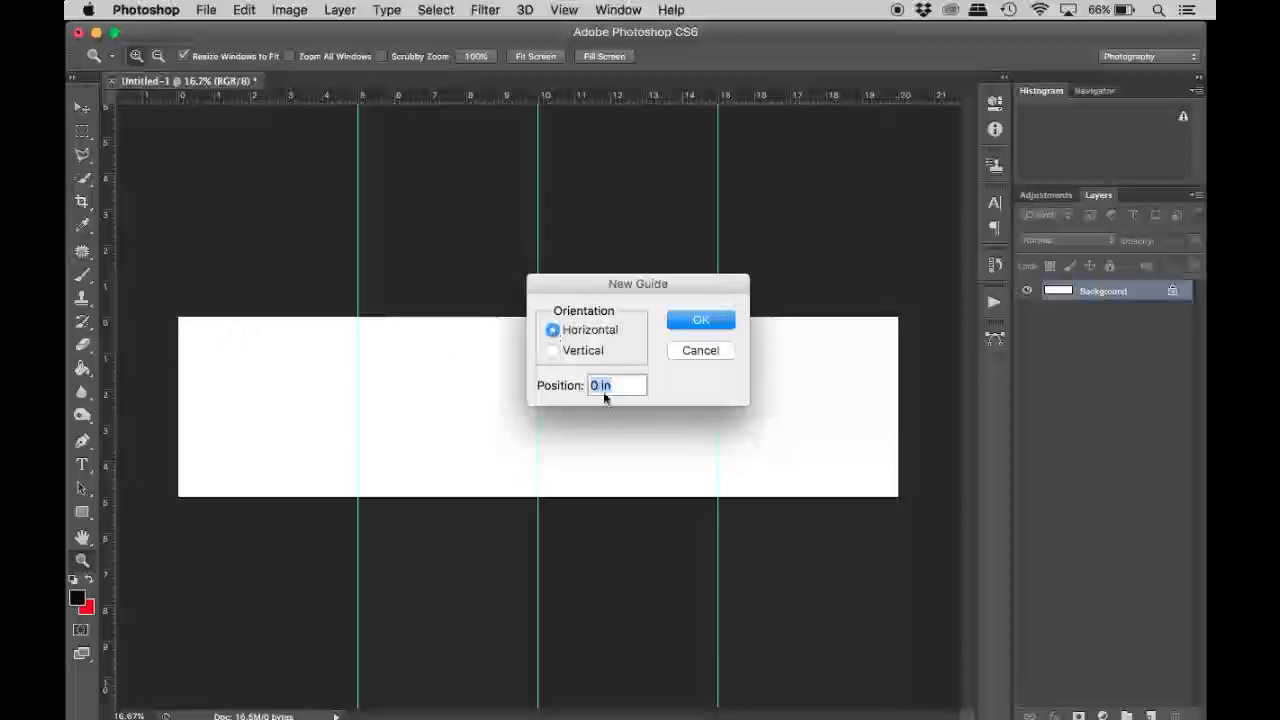
type("2.5")
key("Return")
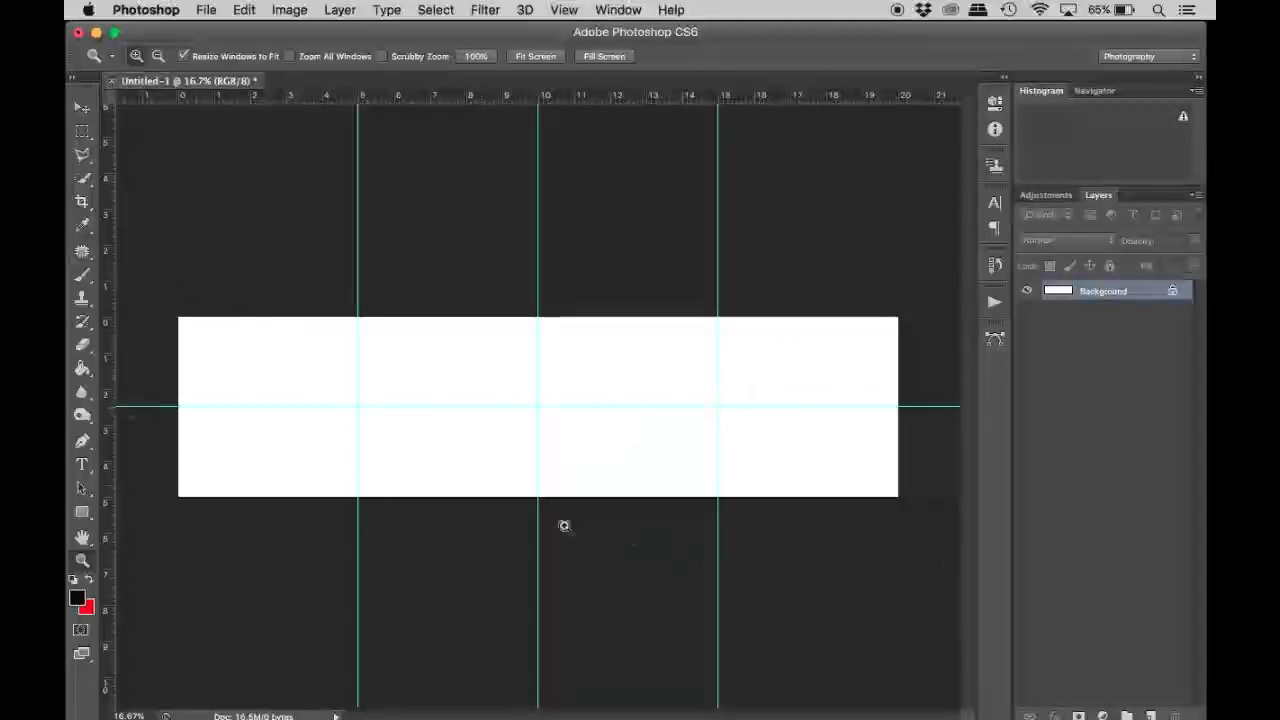
Use the Slice tool to divide the canvas into four full-height square slices along the vertical guides.
key("v")
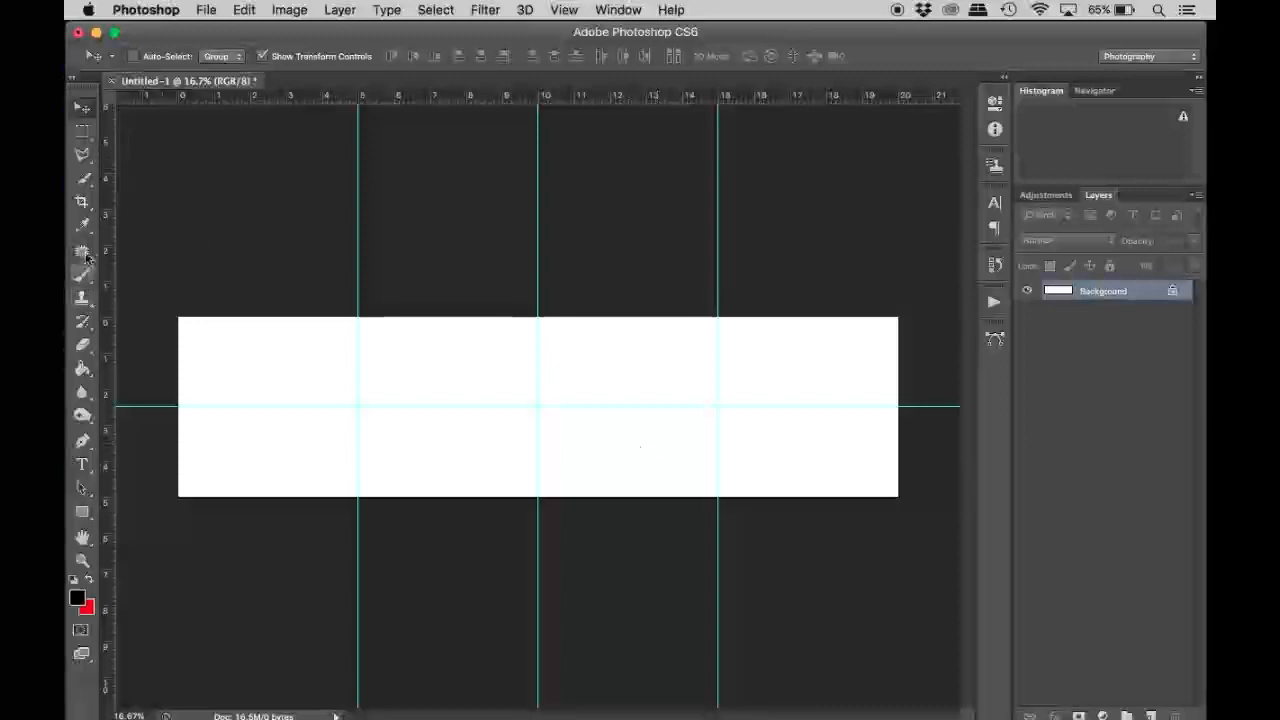
left_click(85, 205)
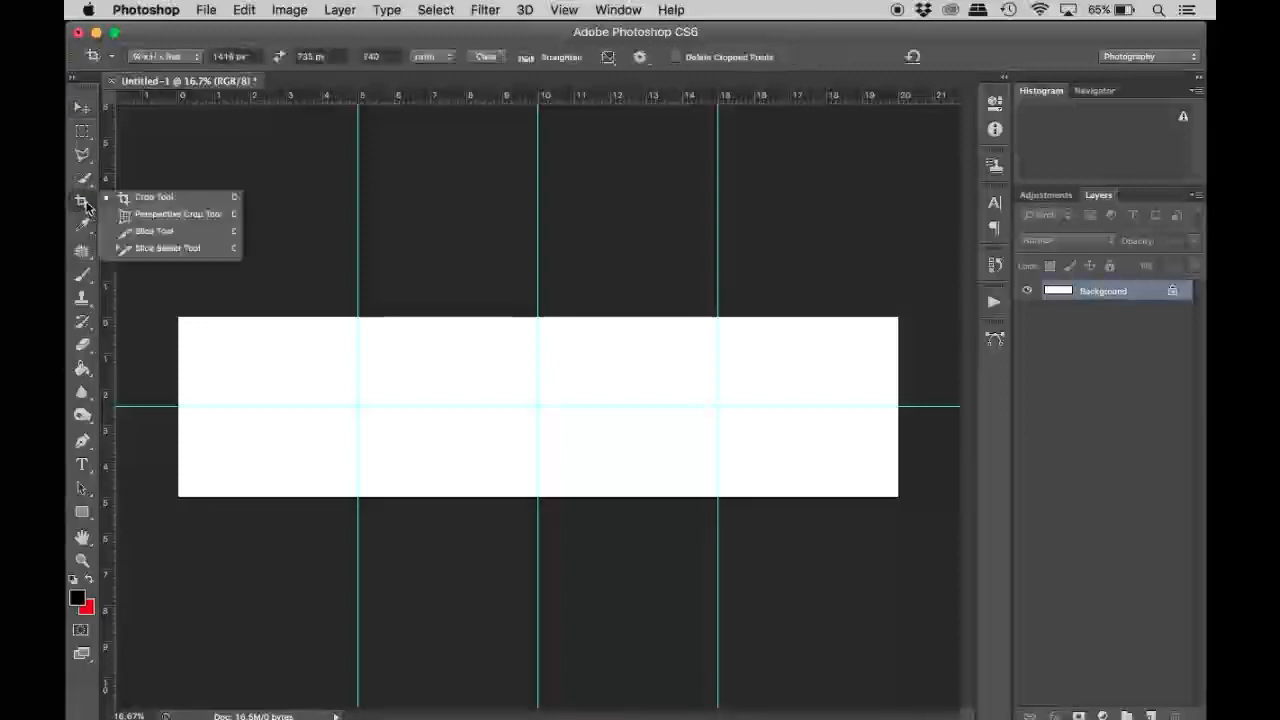
left_click(151, 233)
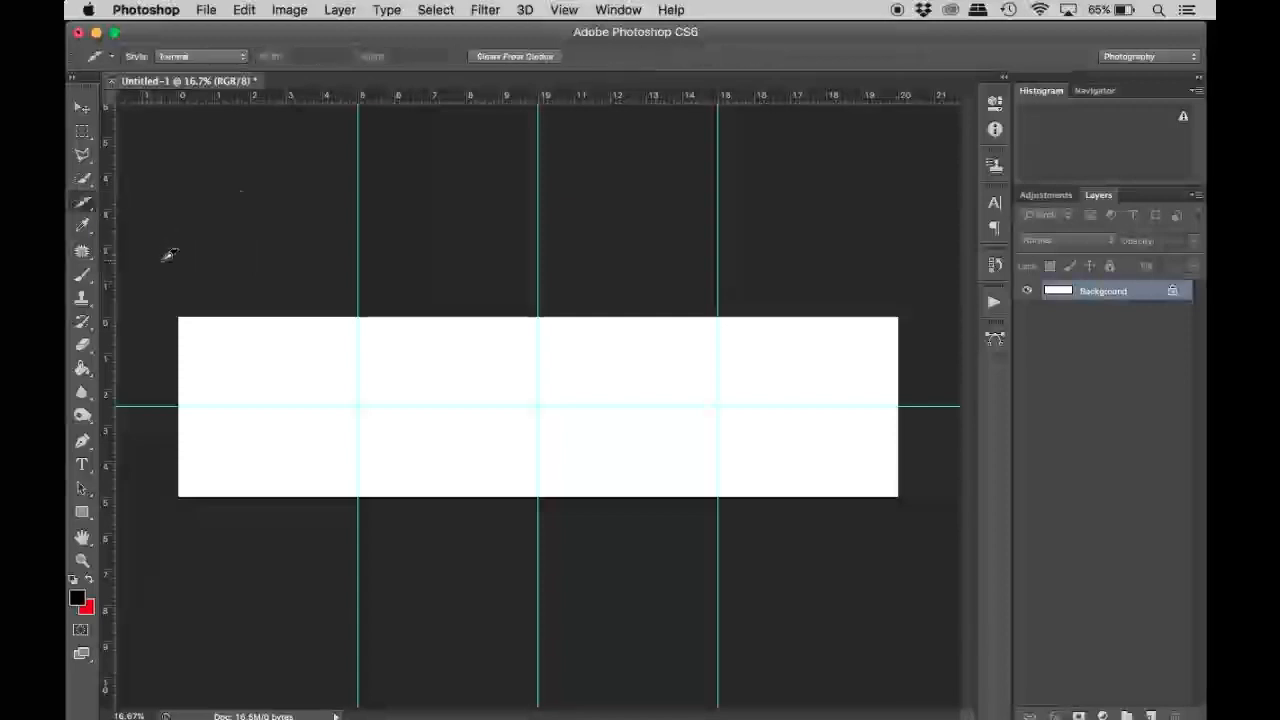
left_click_drag(183, 315, 365, 489)
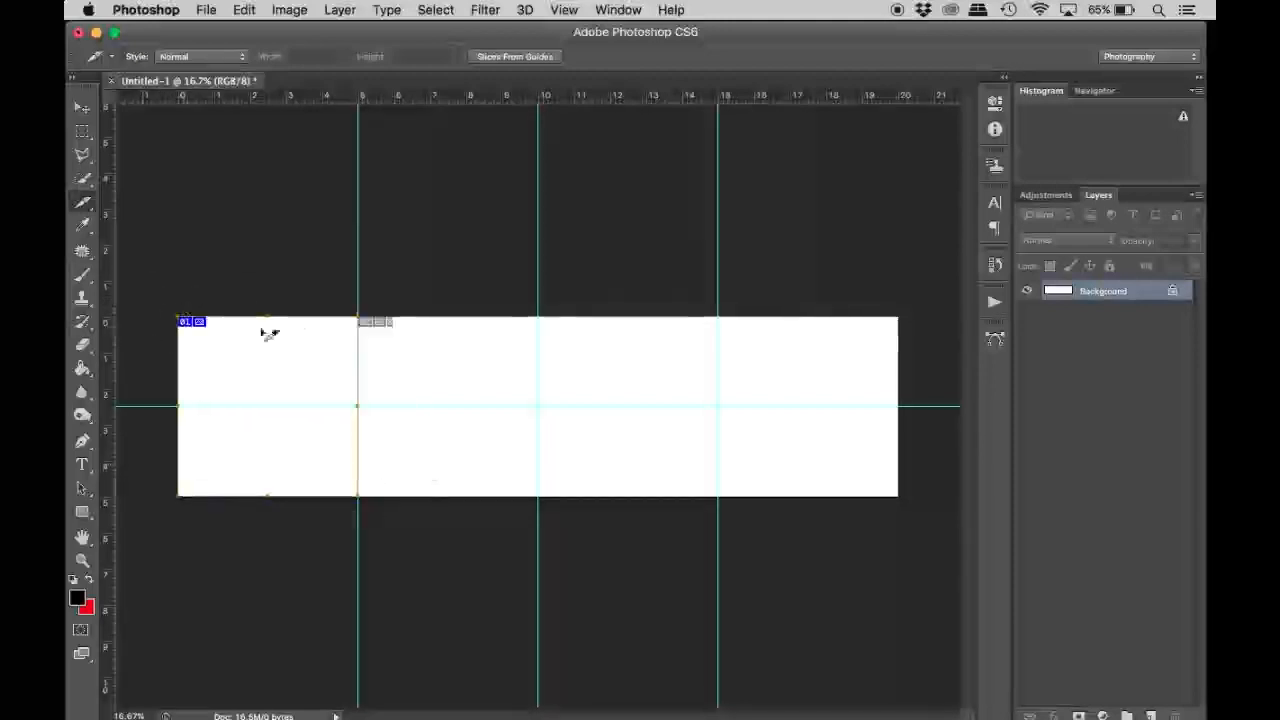
left_click_drag(541, 316, 358, 500)
left_click_drag(722, 316, 541, 500)
left_click_drag(898, 318, 720, 497)
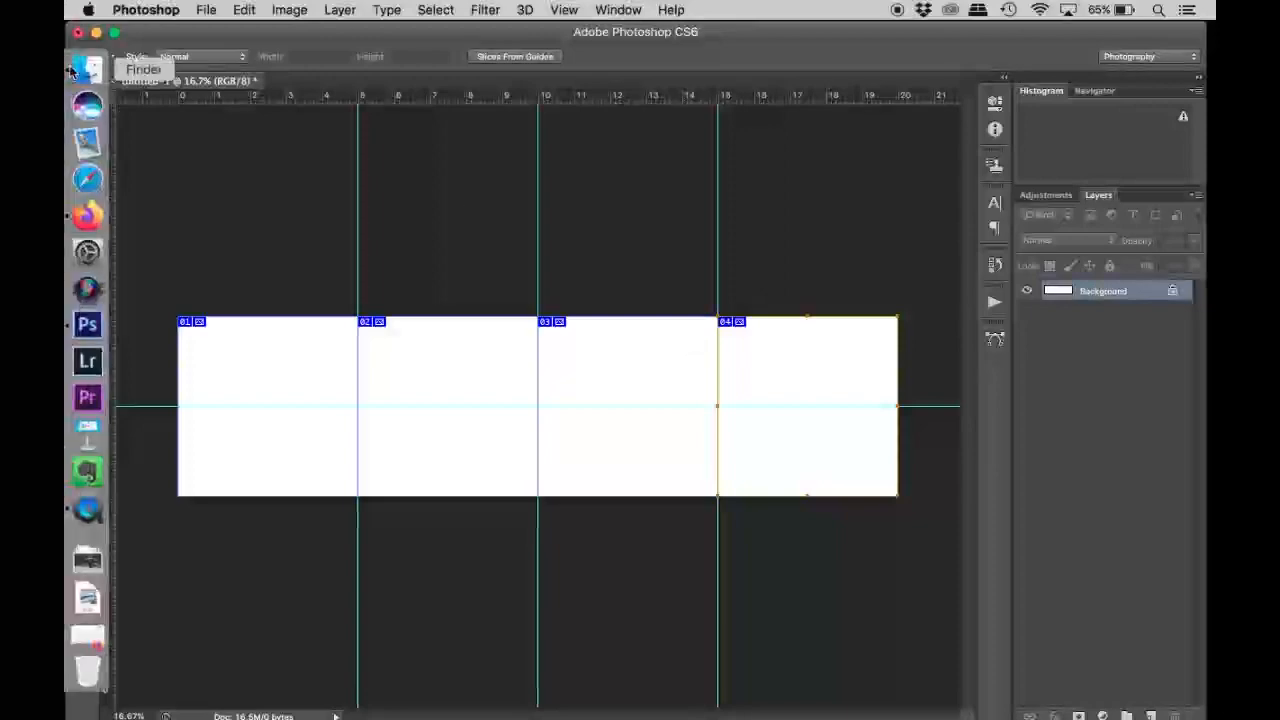
Place all eight JPEGs from Finder's "images for collage" folder into the document as separate layers.
left_click(72, 70)
left_click_drag(257, 37, 622, 6)
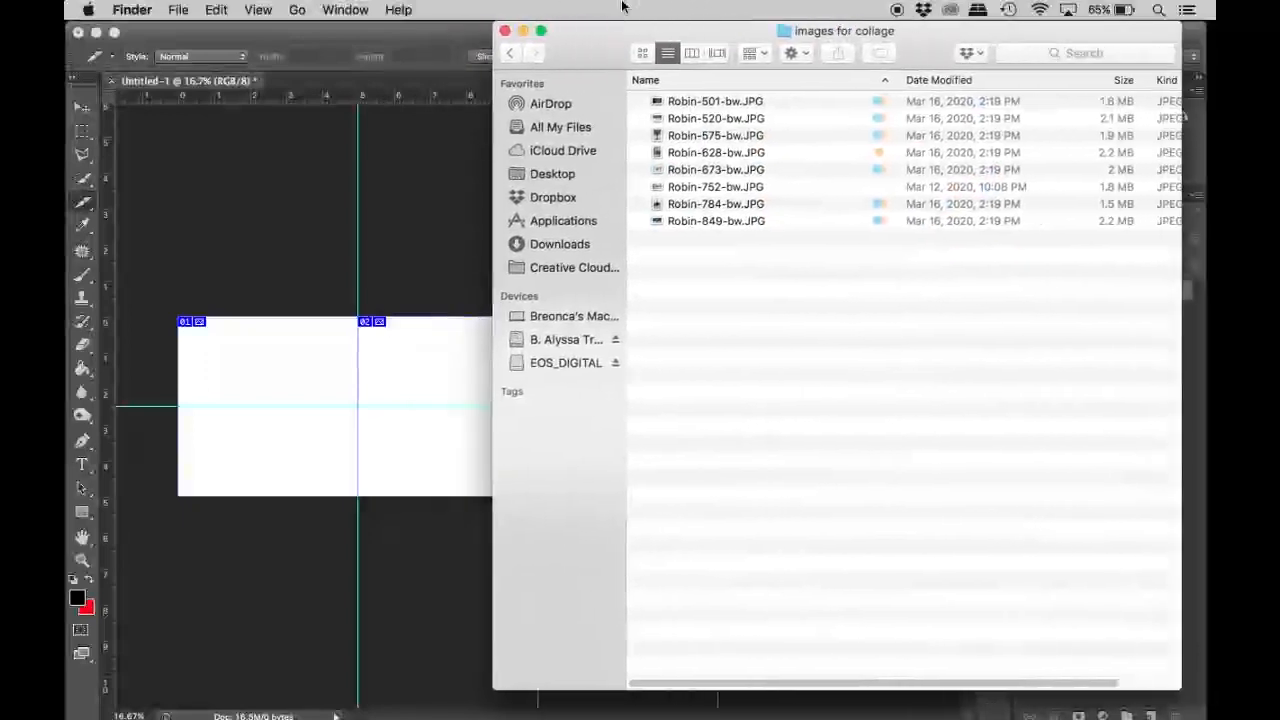
key("super+a")
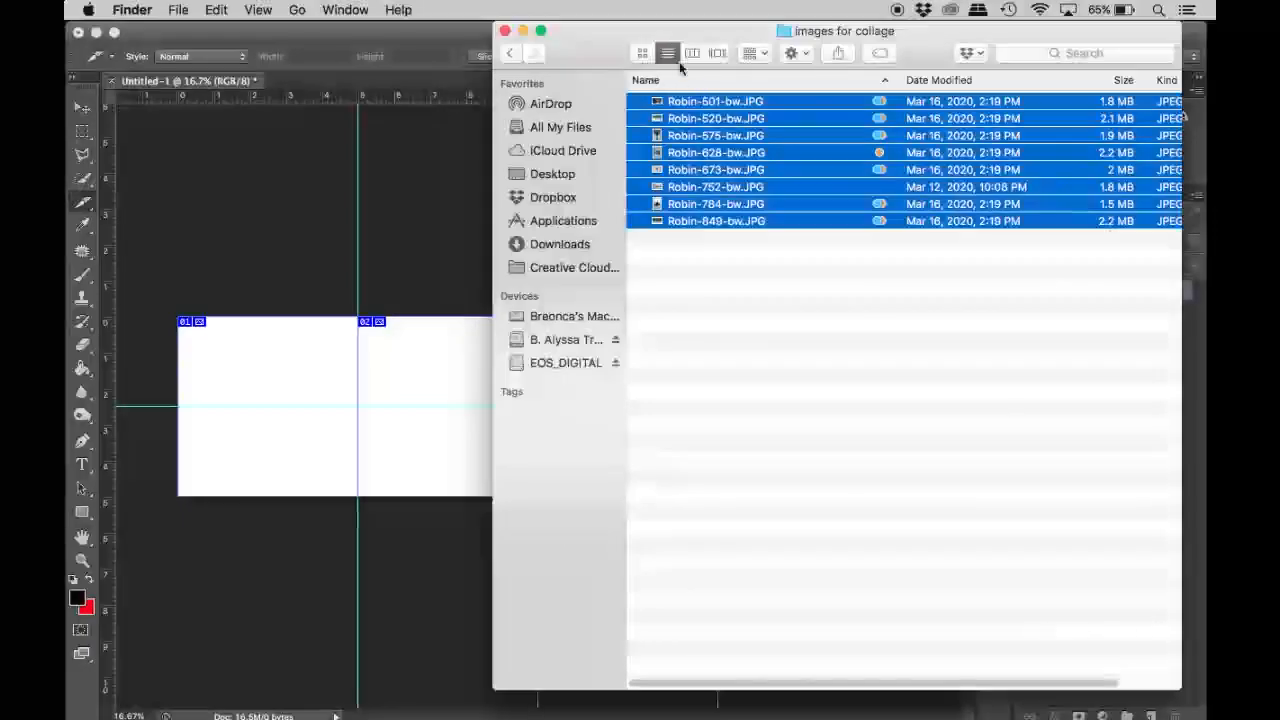
left_click_drag(651, 27, 1024, 14)
left_click_drag(1085, 100, 440, 383)
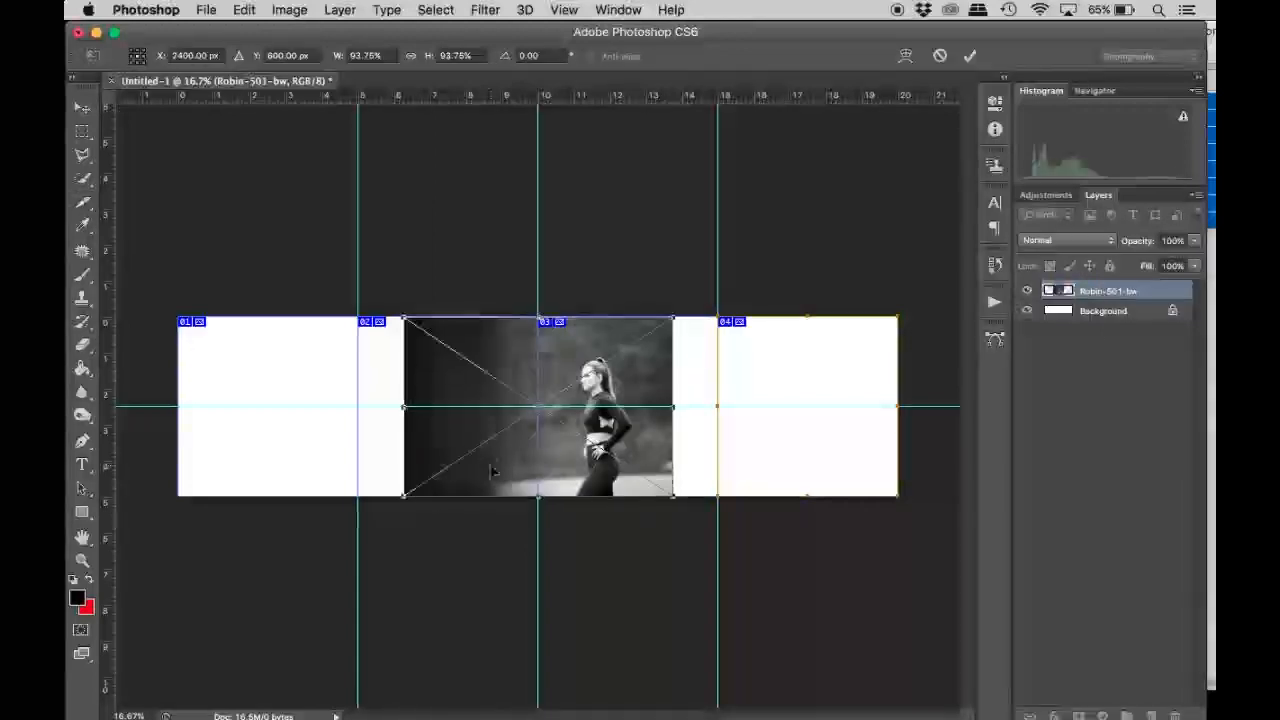
key("Return")
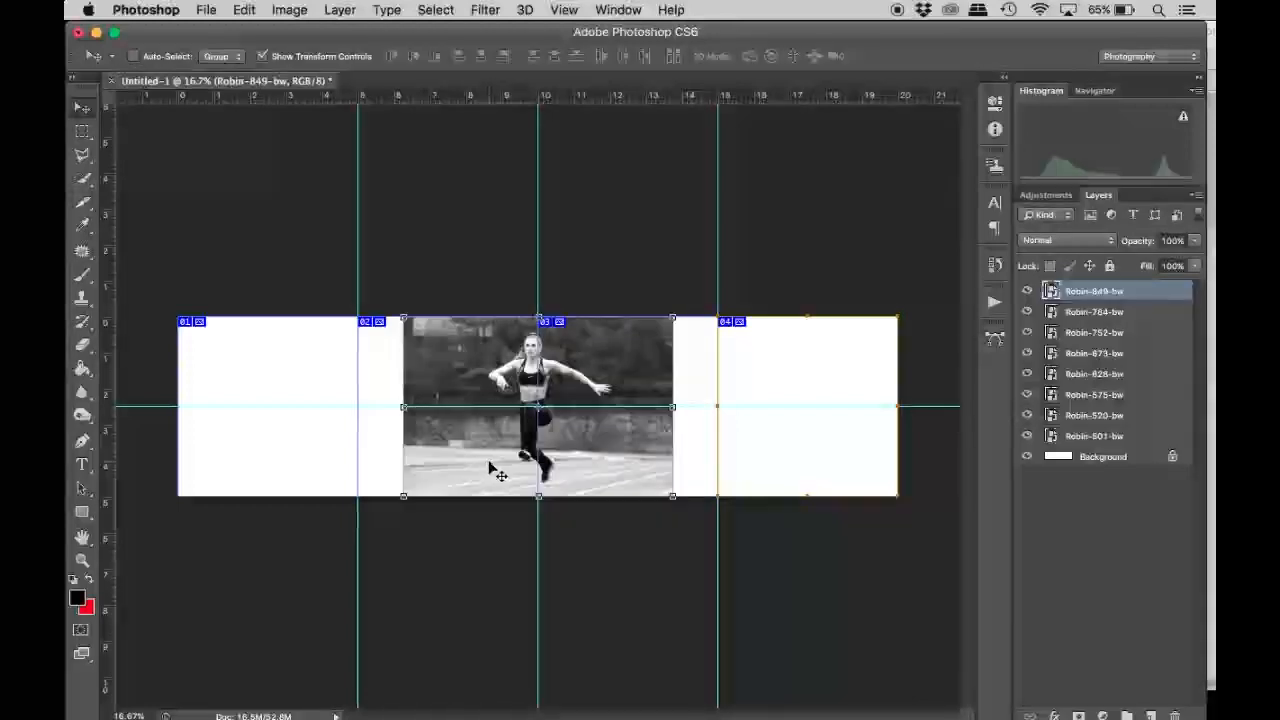
Hide every photo layer except Robin-501-bw.
left_click_drag(1026, 291, 1026, 383)
left_click_drag(1026, 400, 1029, 422)
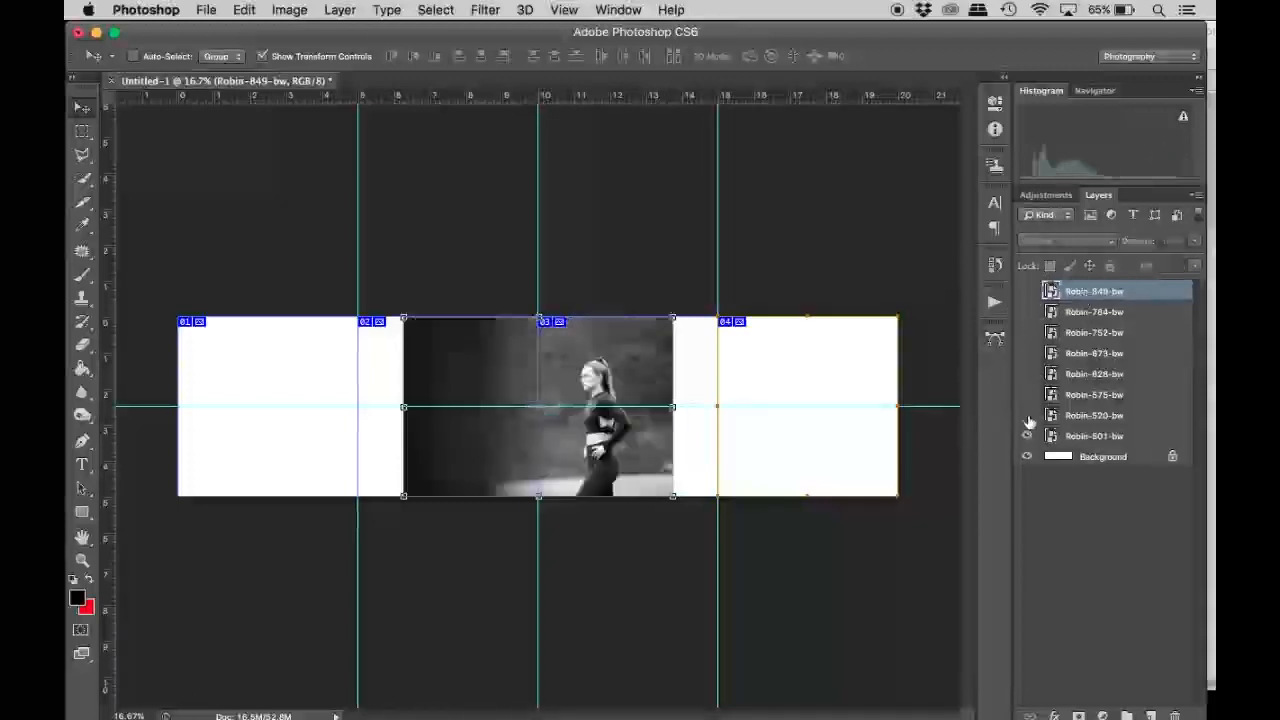
left_click_drag(526, 356, 372, 374)
left_click(590, 366)
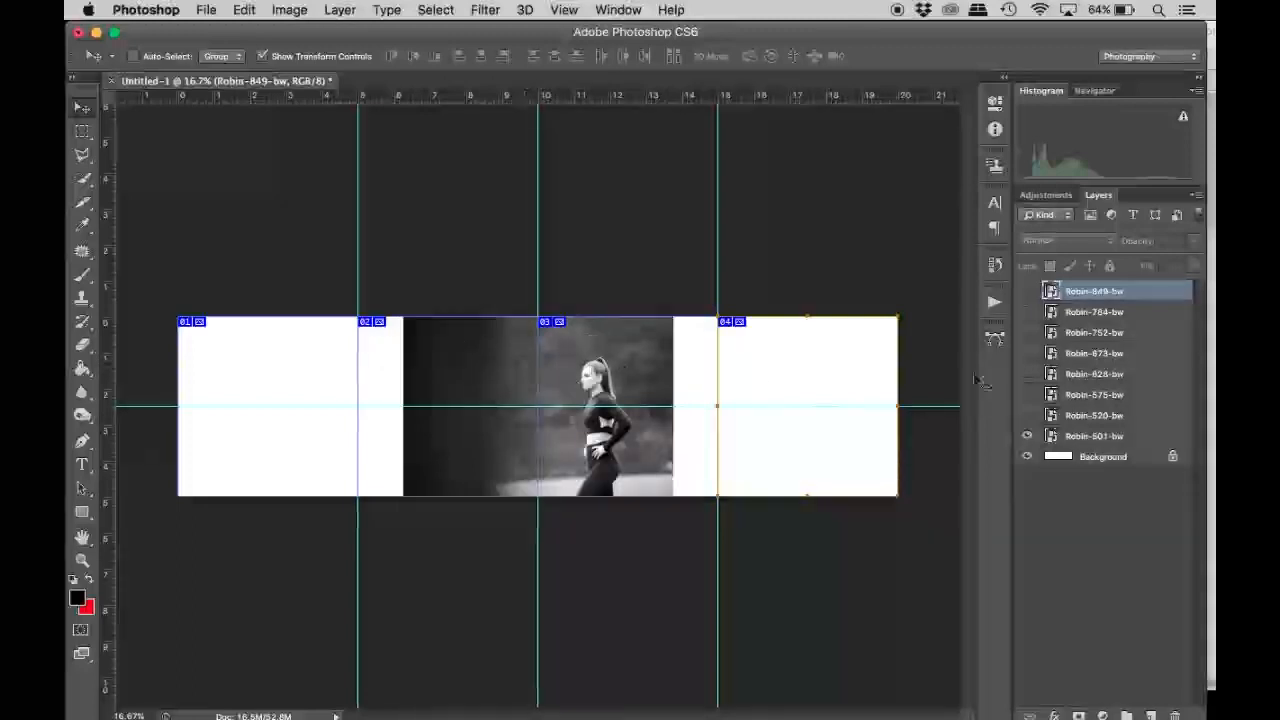
Move the Robin-501-bw photo to the left end of the canvas and resize it so the woman fills the first slice.
left_click(1118, 435)
left_click_drag(597, 368, 228, 354)
left_click_drag(312, 317, 348, 282)
left_click_drag(262, 372, 241, 372)
key("Return")
Show the Robin-520-bw photo, position it across the first two slices and stack it beneath Robin-501-bw.
left_click(1027, 415)
left_click(1094, 415)
left_click_drag(622, 380, 406, 388)
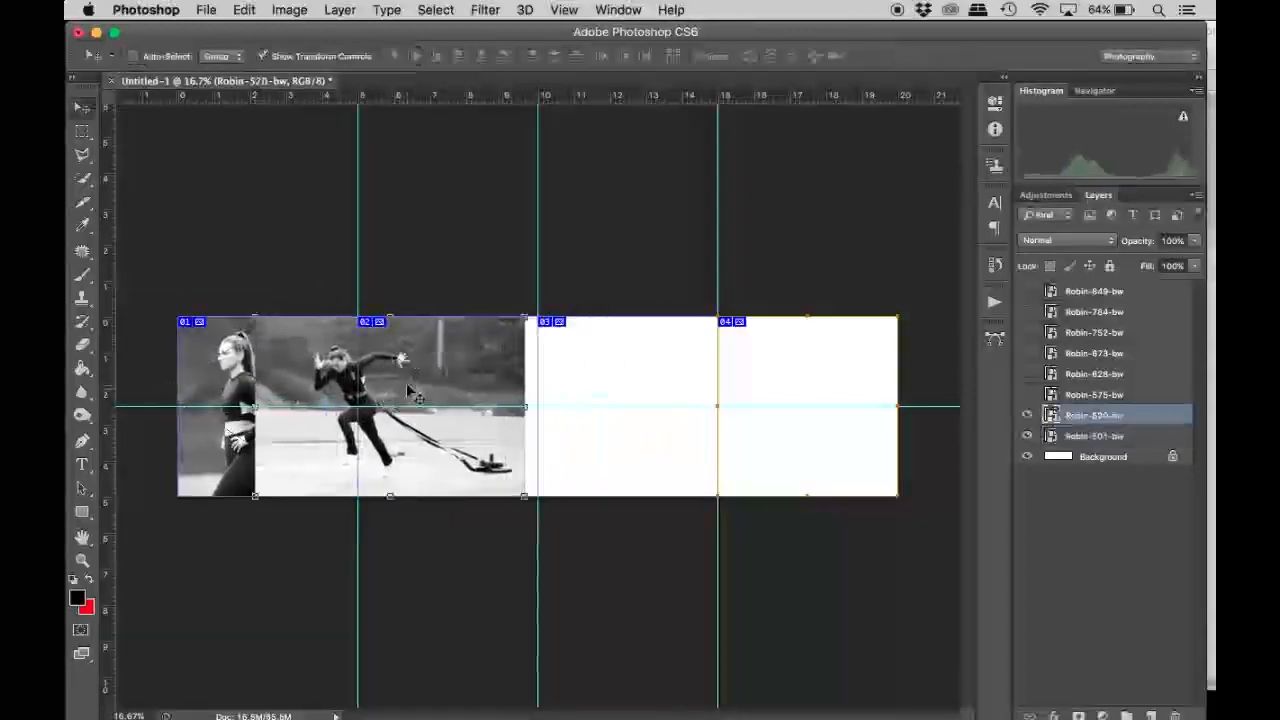
key("ctrl+[")
Mask out the part of Robin-501-bw that covers the running figure and shift the photo slightly left.
left_click(82, 131)
left_click_drag(283, 306, 580, 508)
left_click(1082, 418)
left_click(1079, 715, "alt")
key("v")
left_click_drag(240, 400, 222, 400)
Enlarge the Robin-520-bw photo and reposition it so the runner sits beside the standing woman.
left_click(1094, 436)
left_click_drag(255, 317, 216, 291)
left_click_drag(439, 394, 429, 400)
key("Return")
Show the Robin-575-bw photo and move it over the first slice, between the standing woman and the runner.
left_click(1027, 394)
left_click(1094, 394)
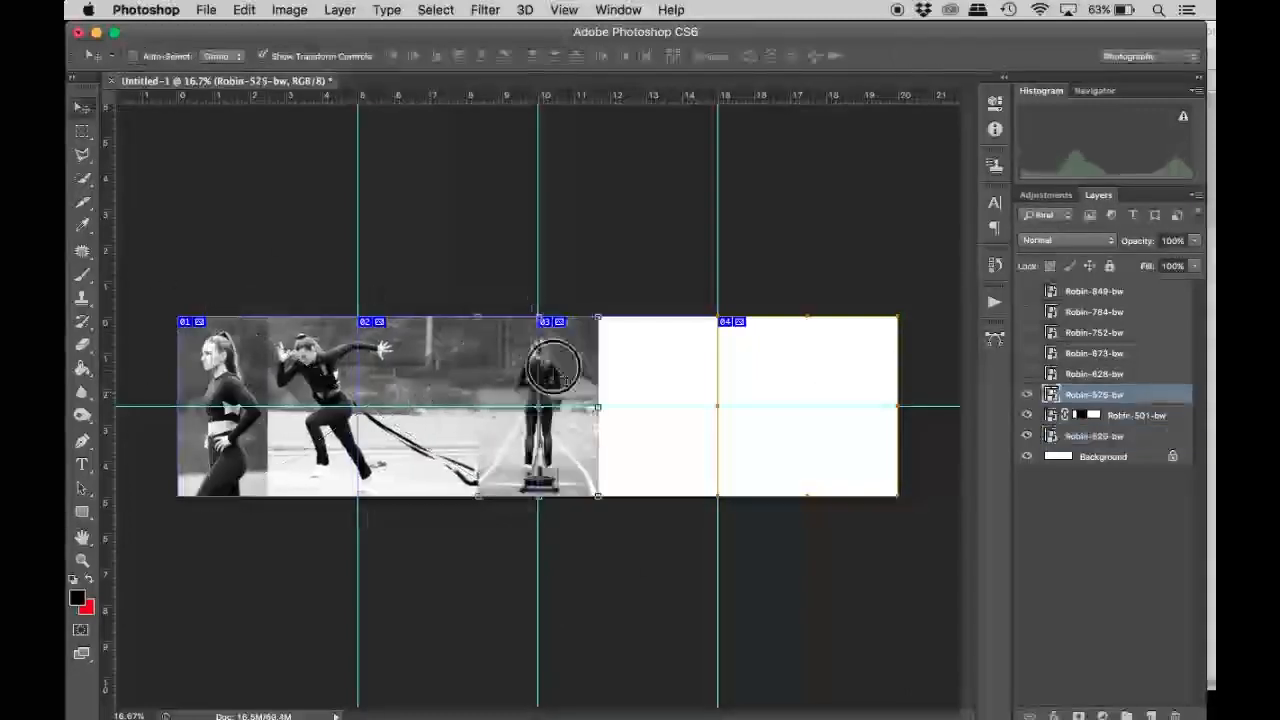
left_click_drag(562, 342, 290, 341)
Add a layer mask matching the image area to Robin-575-bw and shrink the photo slightly.
left_click(1052, 395, "super")
left_click(1079, 715)
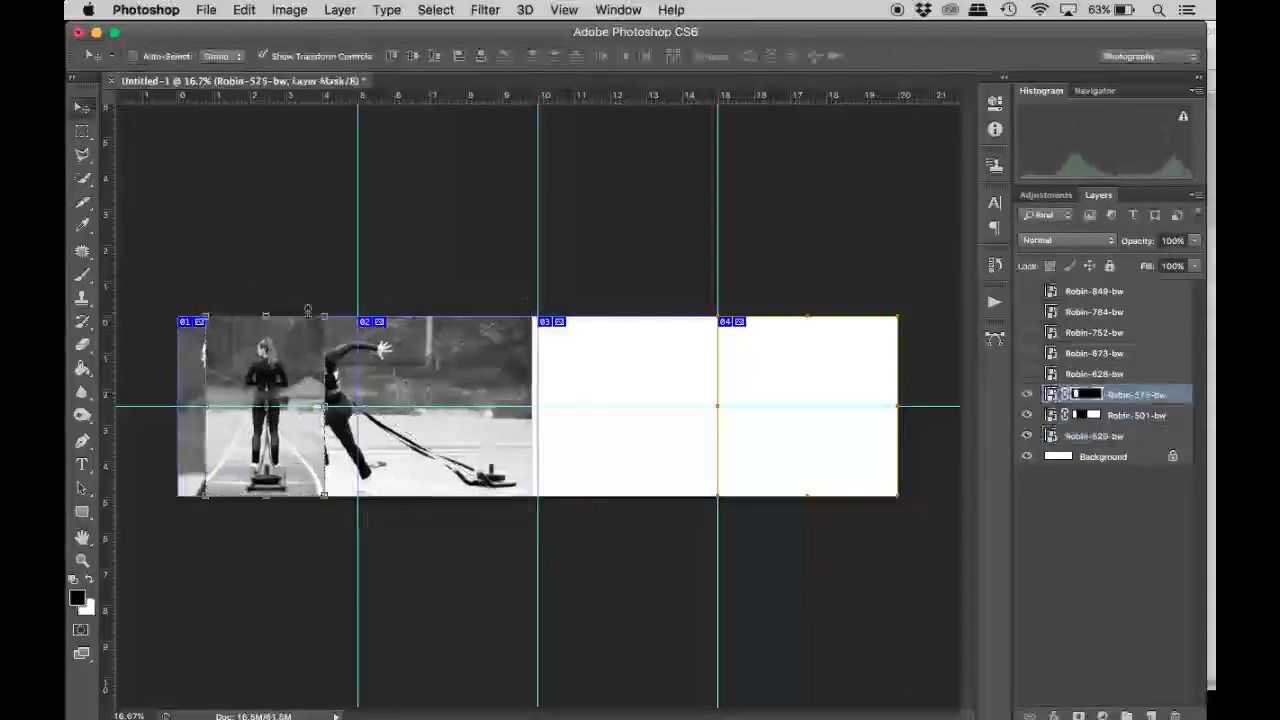
left_click(1065, 395)
double_click(1076, 396)
left_click_drag(324, 316, 315, 333)
key("Return")
left_click(1065, 395)
Scale Robin-575-bw down proportionally with Free Transform and close the mask properties.
key("super+t")
left_click(405, 56)
left_click(456, 56)
key("Down")
key("Down")
key("Down")
key("Down")
key("Down")
key("Down")
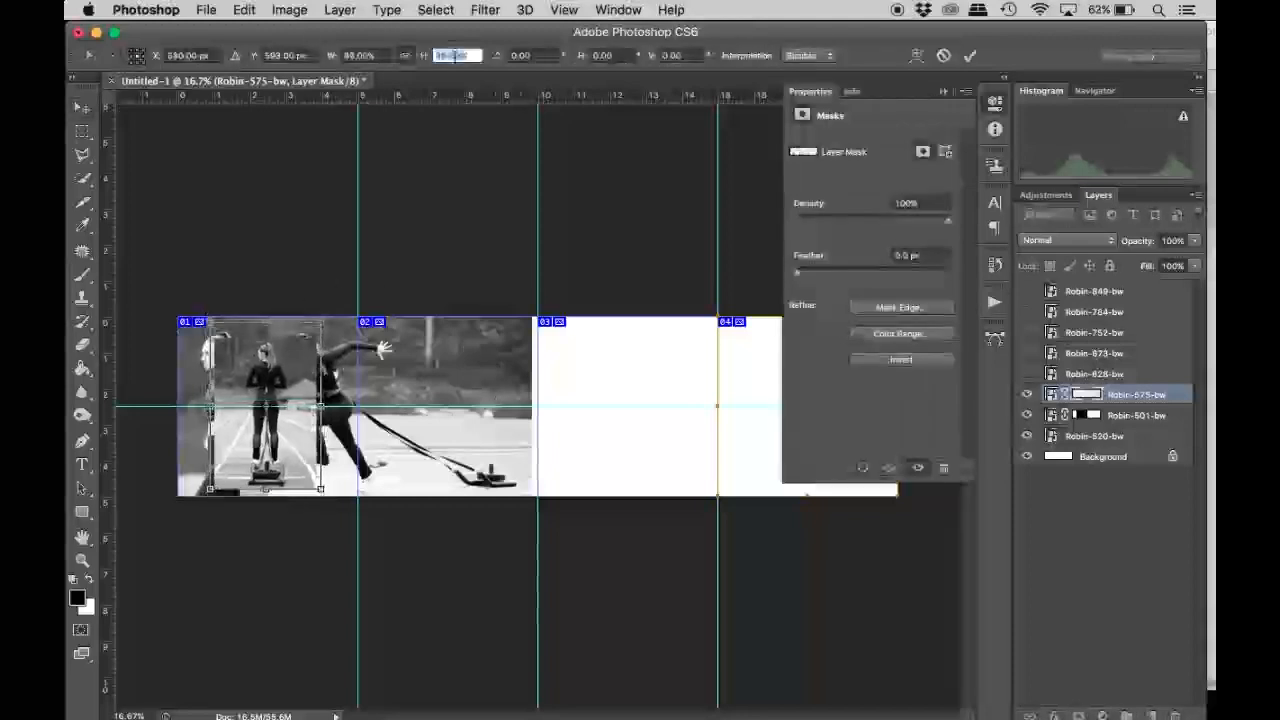
key("Down")
key("Down")
key("Down")
key("Down")
key("Down")
key("Down")
key("Down")
key("Down")
key("Down")
key("Down")
key("Down")
key("Down")
key("Down")
key("Down")
key("Down")
key("Return")
scroll(237, 408, "up", 5)
left_click(971, 57)
left_click(943, 91)
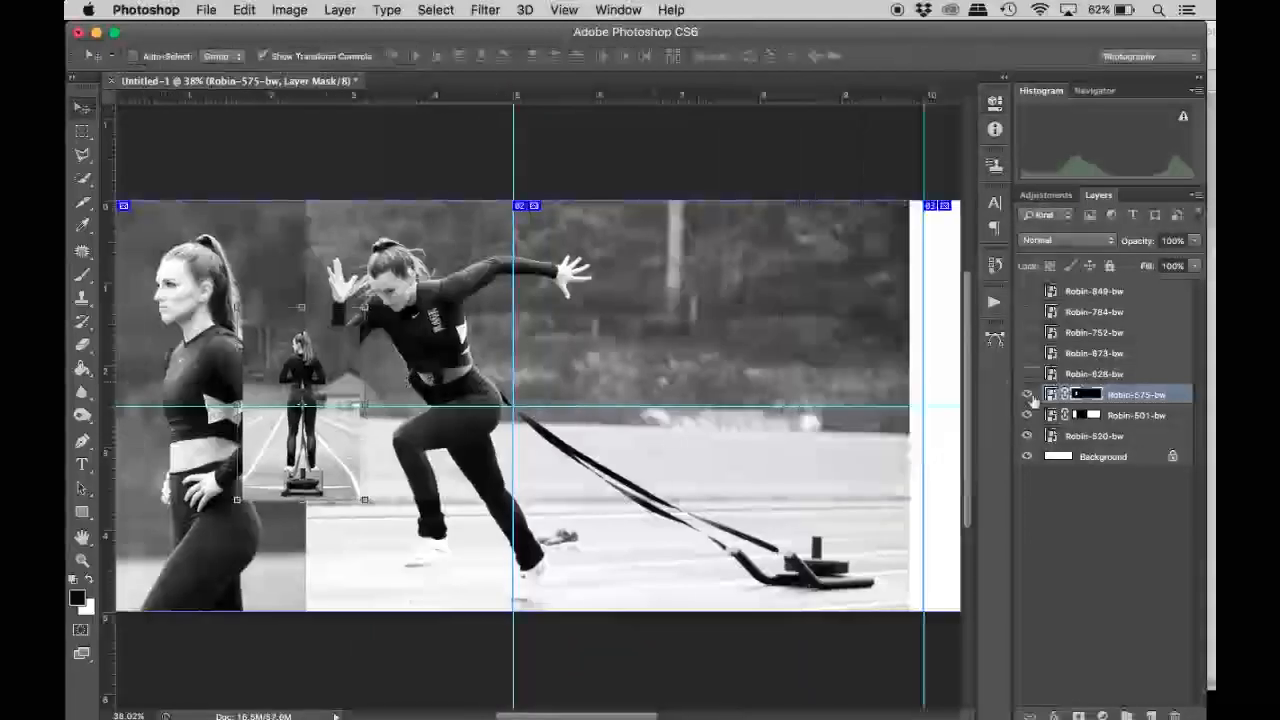
Move Robin-520-bw slightly up and narrow the unlinked Robin-575-bw mask around the small standing figure.
left_click(1094, 436)
left_click_drag(586, 303, 588, 270)
left_click(1136, 396)
left_click(1065, 395)
left_click(1084, 396)
key("super+t")
left_click_drag(243, 408, 257, 417)
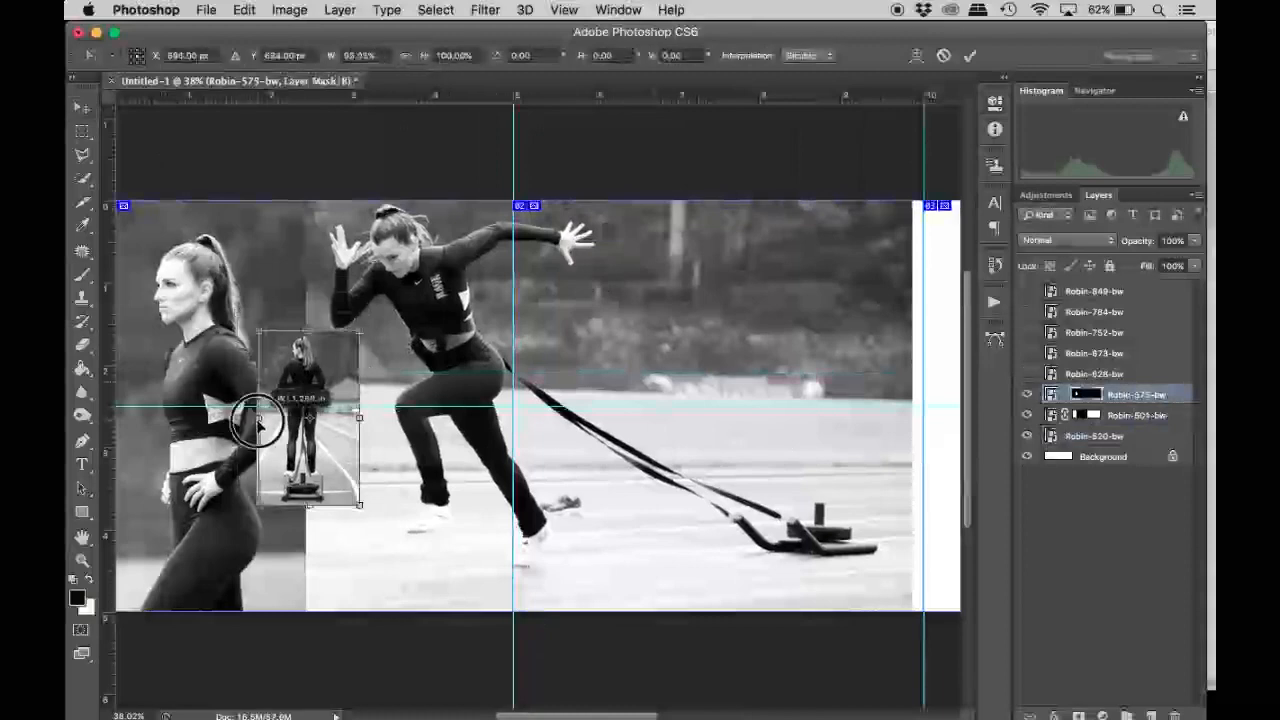
key("Return")
Scale Robin-575-bw to 91% together with its relinked mask and nudge Robin-520-bw down slightly.
left_click(1065, 395)
key("super+t")
left_click(461, 56)
key("Return")
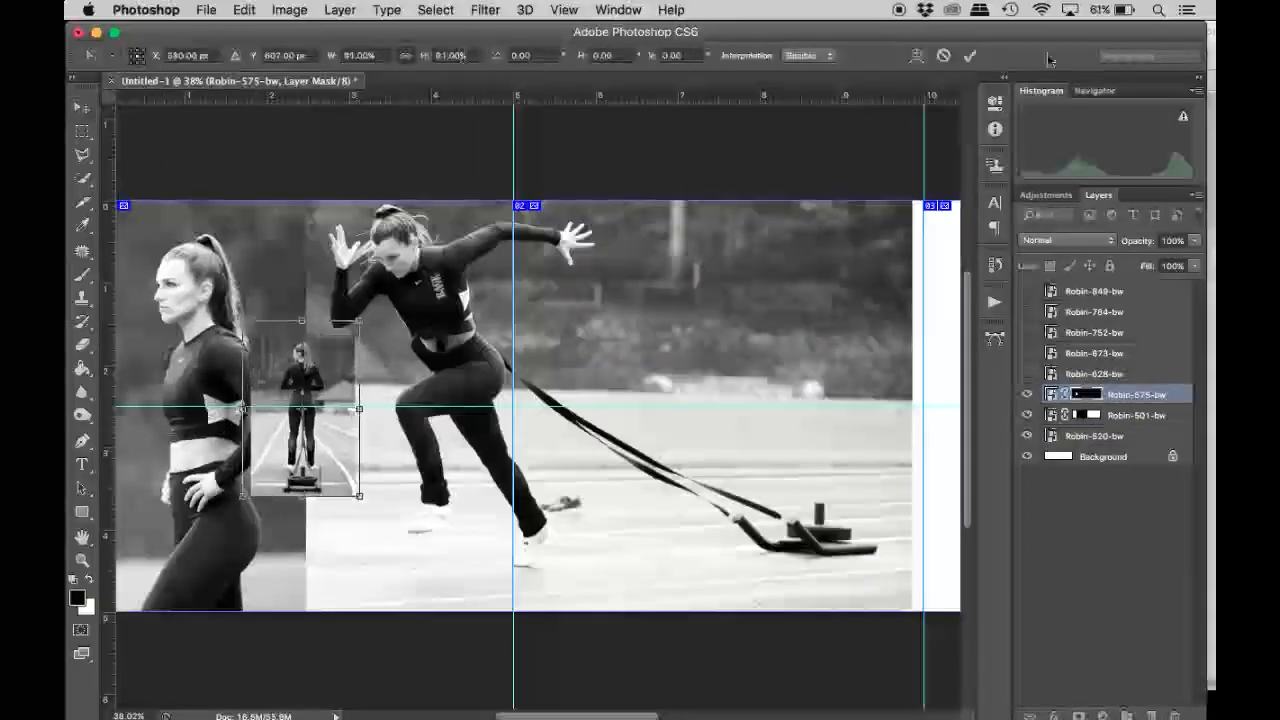
left_click(970, 56)
left_click(1094, 436)
left_click_drag(751, 404, 751, 408)
Add a vertical guide at the middle of the first slice and align Robin-575-bw and the Robin-501-bw mask edge to it.
left_click(1135, 417)
scroll(516, 400, "down", 2)
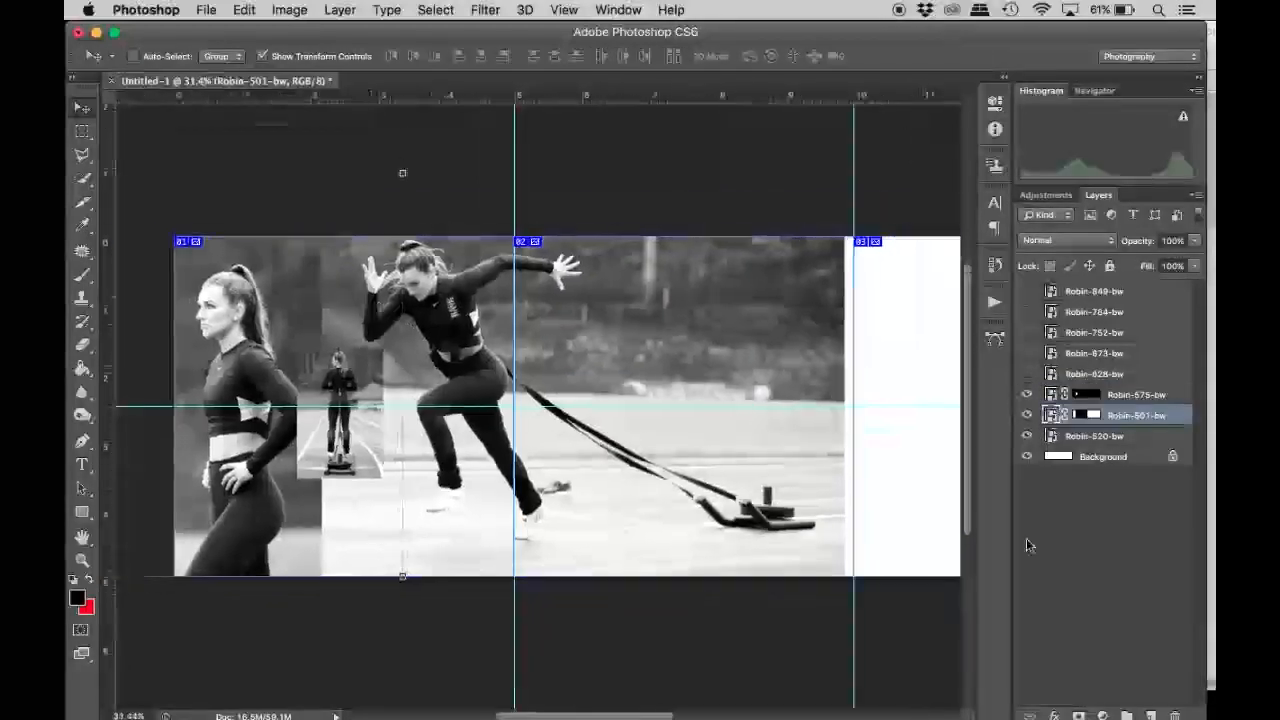
left_click(82, 131)
scroll(509, 606, "down", 1)
left_click(1130, 398)
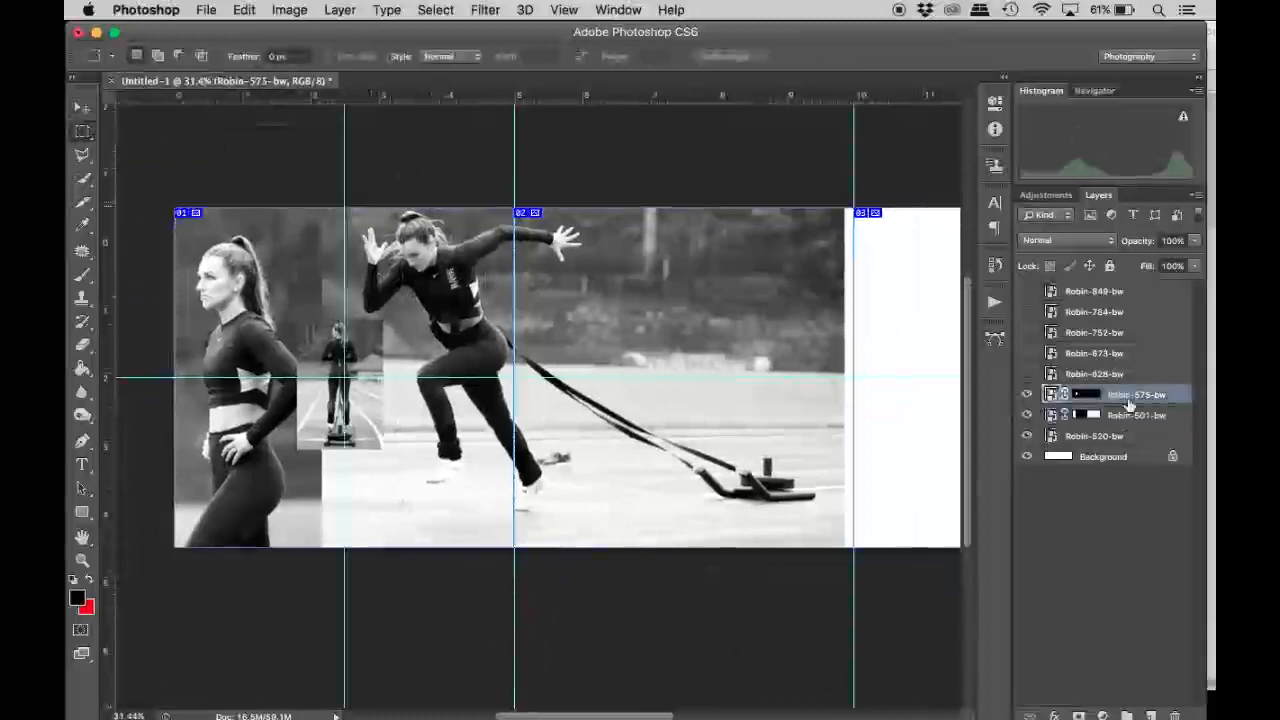
key("v")
left_click(1087, 415)
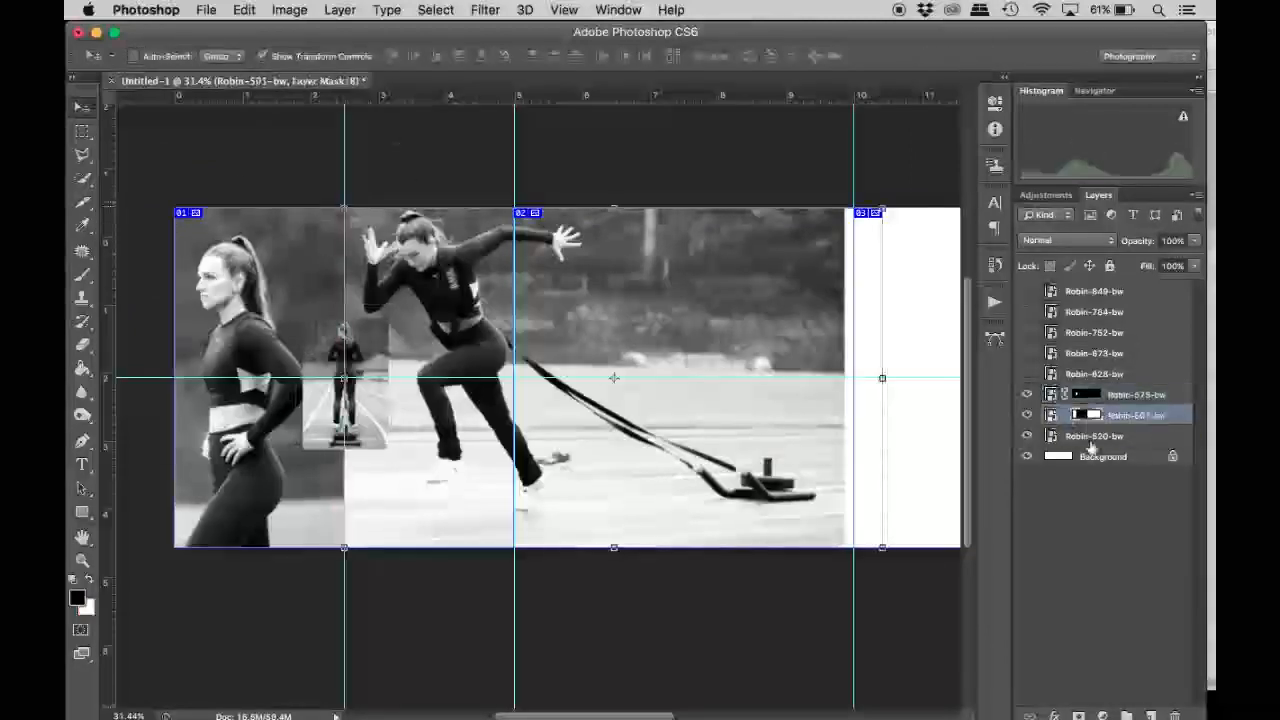
Unlink the Robin-501-bw mask, then scale the standing woman's photo down slightly and shift it right.
left_click(1064, 415)
scroll(430, 300, "up", 1)
left_click_drag(403, 177, 386, 189)
key("super+z")
scroll(352, 403, "down", 5)
left_click_drag(371, 320, 348, 337)
left_click_drag(300, 400, 318, 400)
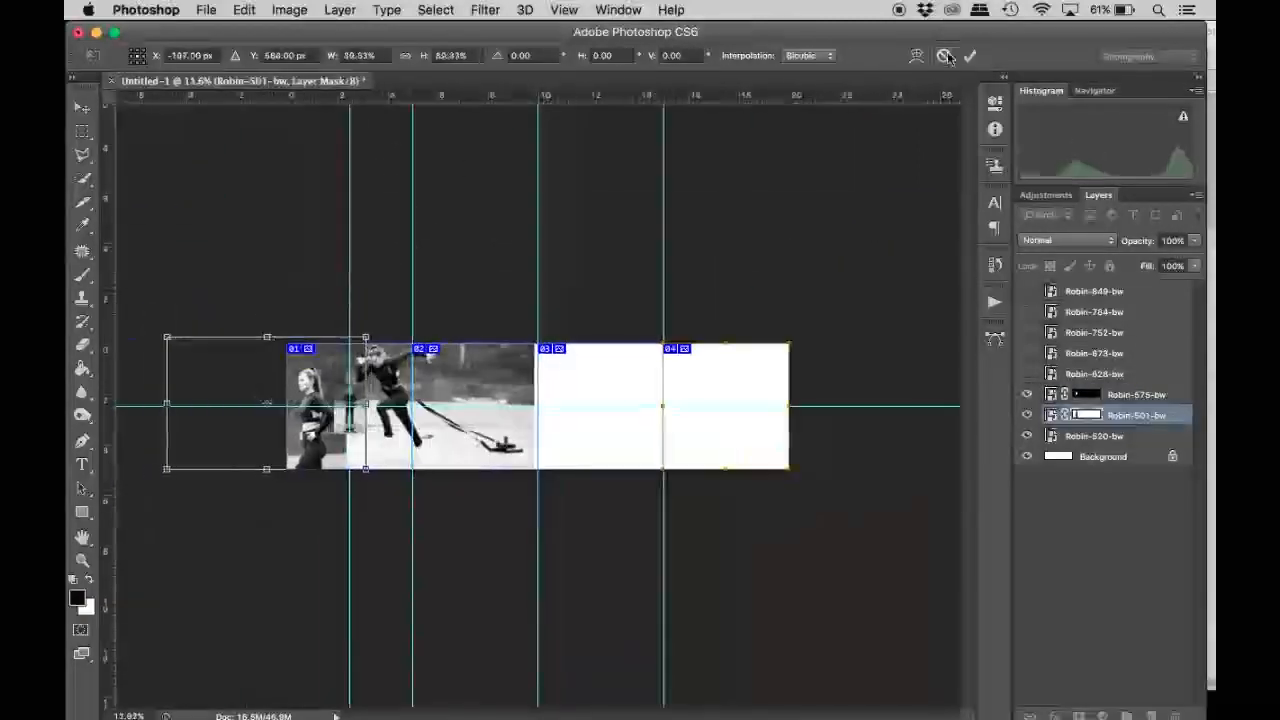
key("Return")
key("super+t")
key("Escape")
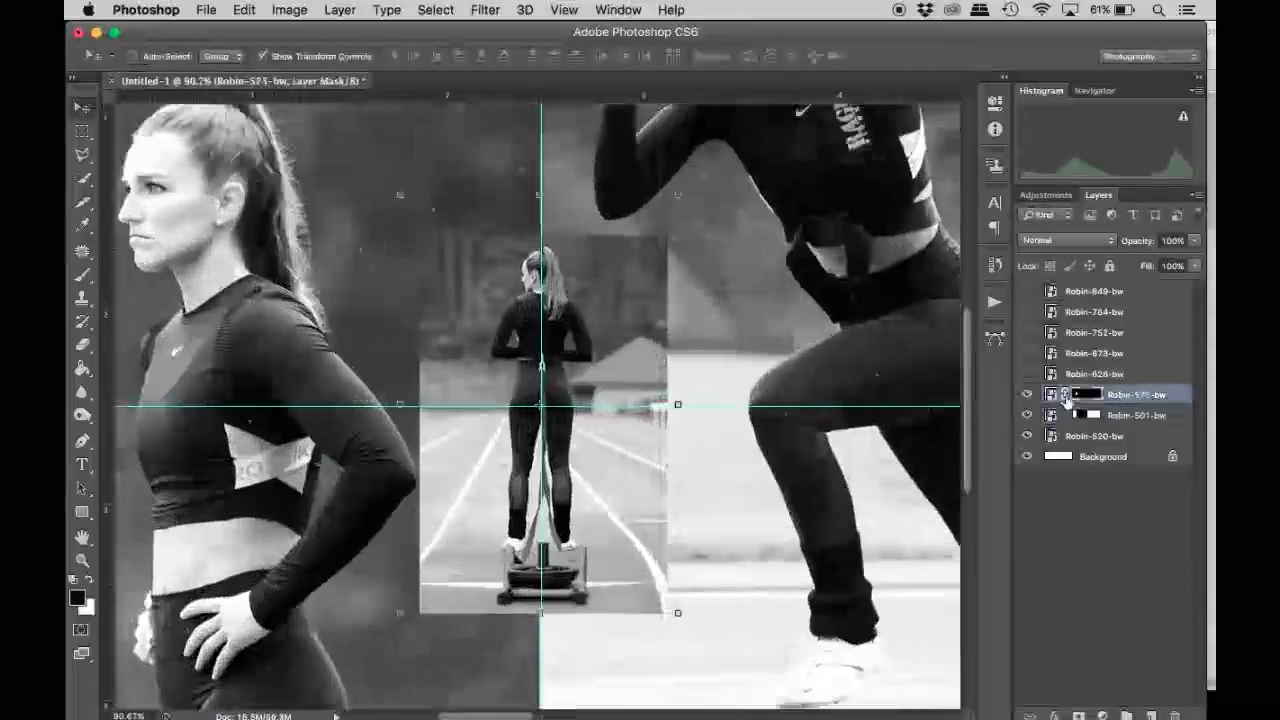
Enlarge the Robin-501-bw photo so the standing woman fills most of the first slice's height.
double_click(1066, 398)
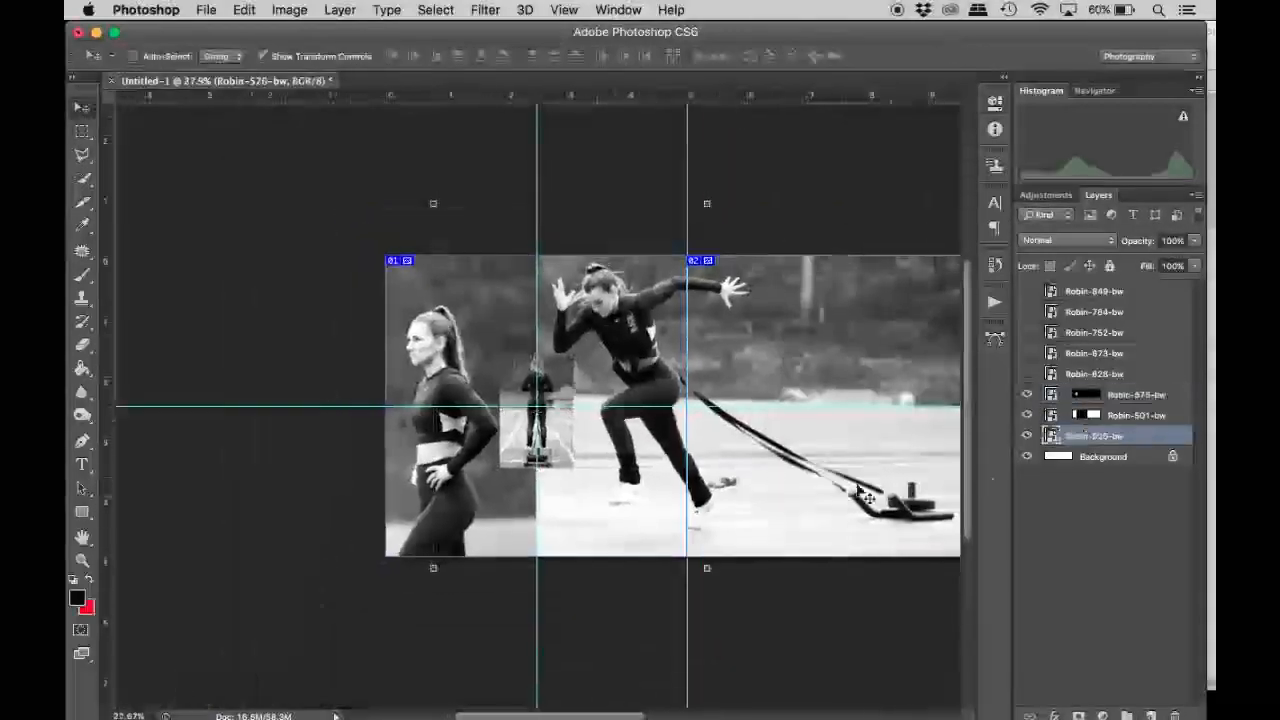
scroll(808, 488, "down", 3)
scroll(808, 488, "right", 2)
left_click(1128, 416)
left_click(171, 261)
key("Return")
Relink the Robin-575-bw mask and nudge the layer right, closer to the runner.
left_click(1063, 396)
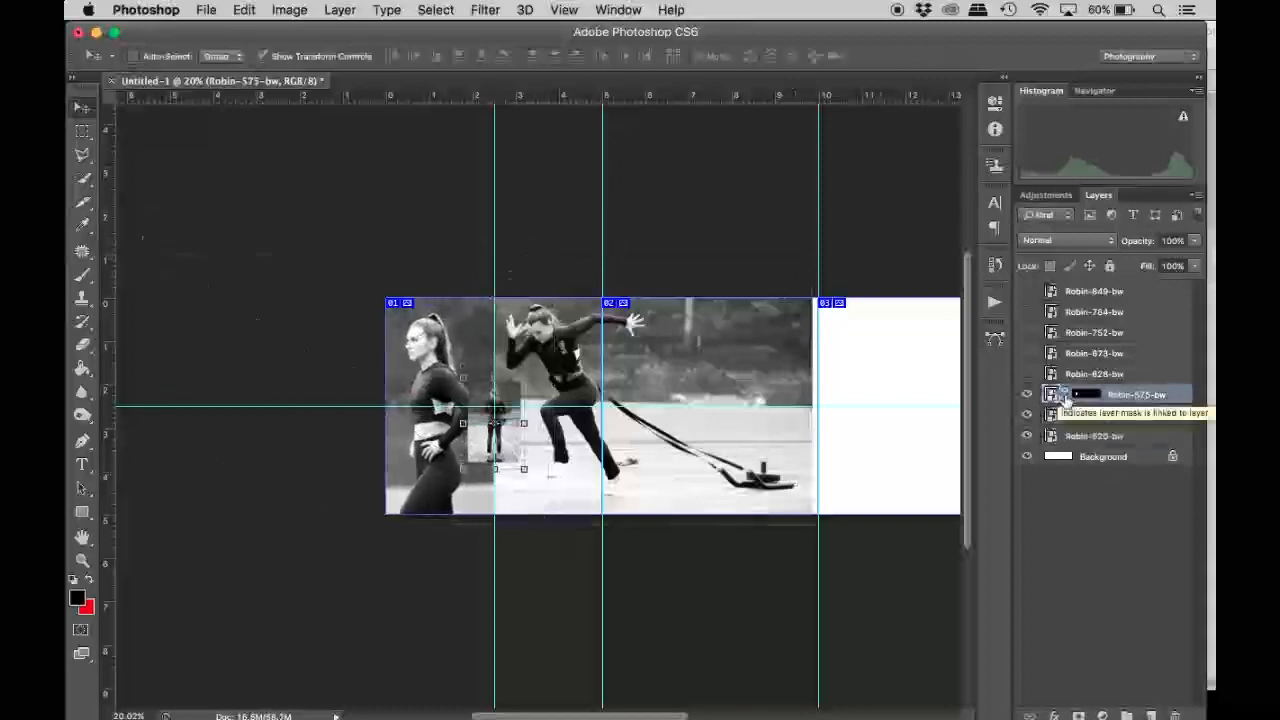
key("super+plus")
key("super+plus")
key("super+plus")
key("shift+Right")
key("shift+Right")
key("shift+Right")
key("shift+Right")
key("shift+Right")
key("shift+Right")
key("shift+Right")
key("shift+Right")
key("shift+Right")
key("shift+Right")
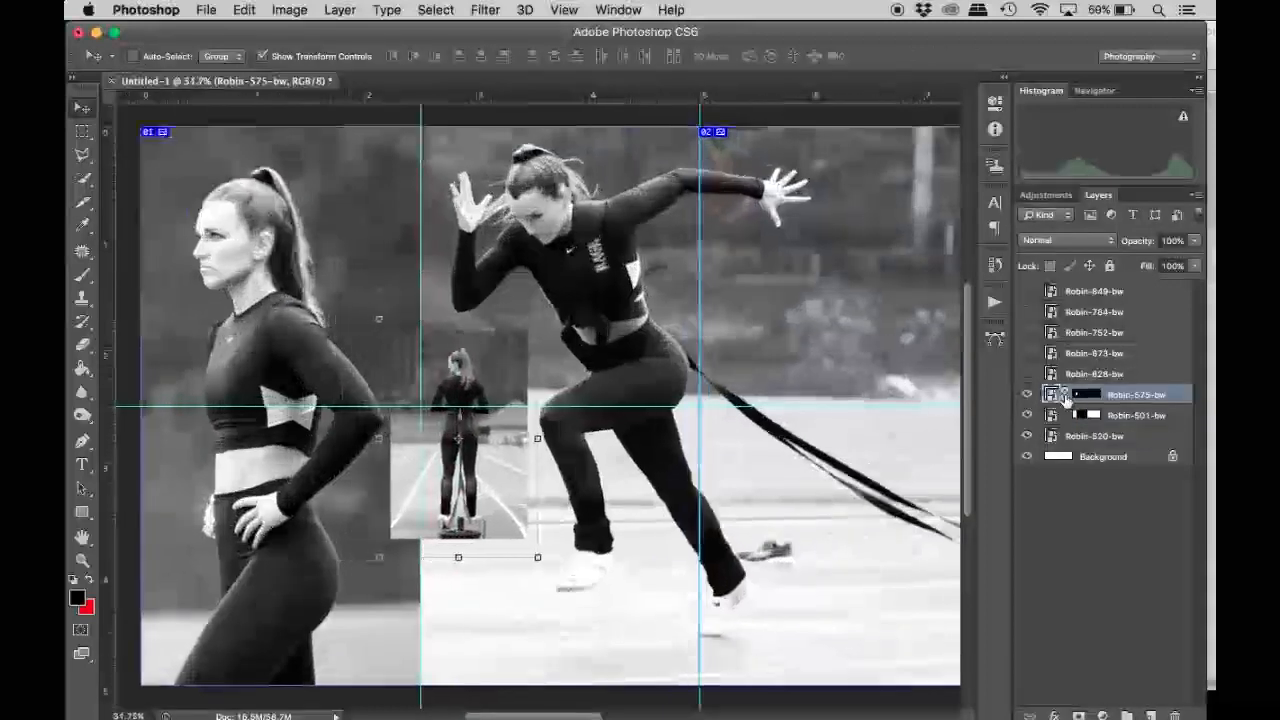
Nudge Robin-520-bw right and move the Robin-501-bw mask edge right so the seam falls behind Robin-575-bw.
left_click(1128, 437)
key("shift+Right")
key("shift+Right")
key("shift+Right")
key("shift+Right")
key("shift+Right")
left_click(1085, 396)
left_click(1080, 415)
left_click(1027, 415)
left_click(1027, 415)
left_click_drag(379, 330, 418, 337)
Show Robin-673-bw and place it beneath the hidden Robin-628-bw in the layer order.
key("super+0")
left_click(1028, 375)
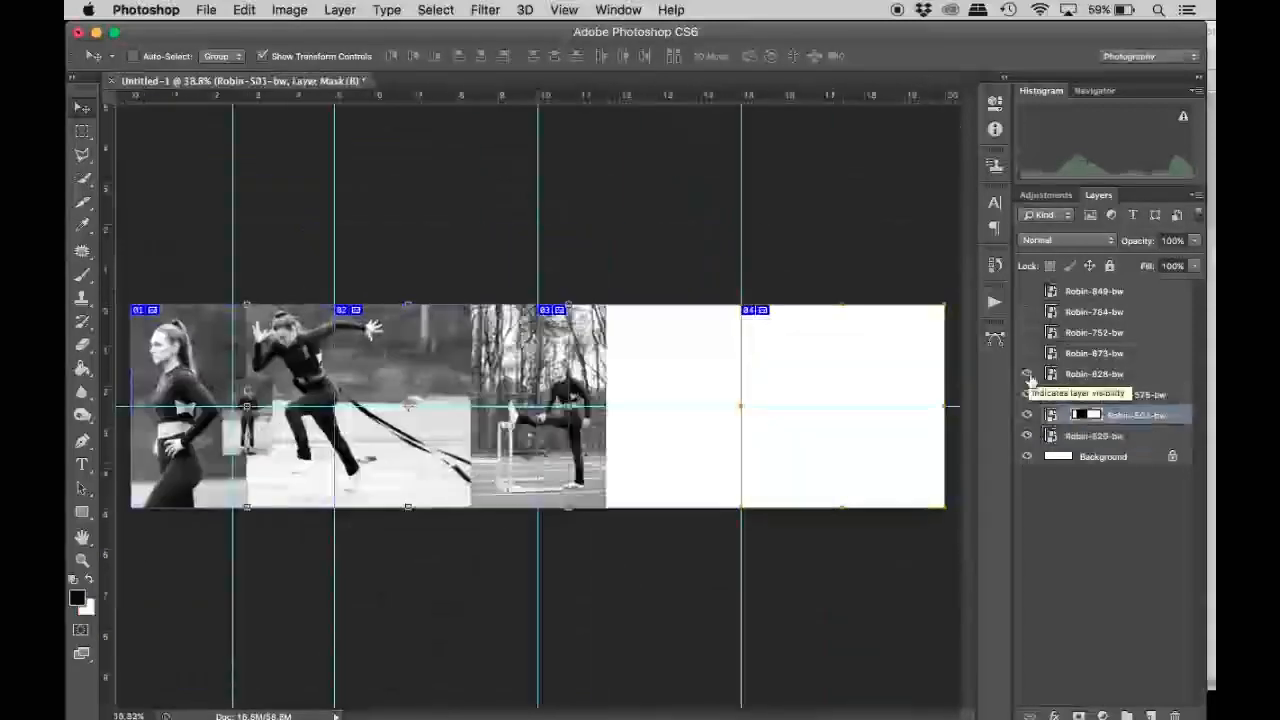
left_click(1027, 355)
left_click(1028, 373)
left_click_drag(1095, 354, 1095, 383)
Show Robin-849-bw and move it to the fourth slice, and shift Robin-673-bw right into the third slice.
left_click(1027, 291)
left_click(1095, 291)
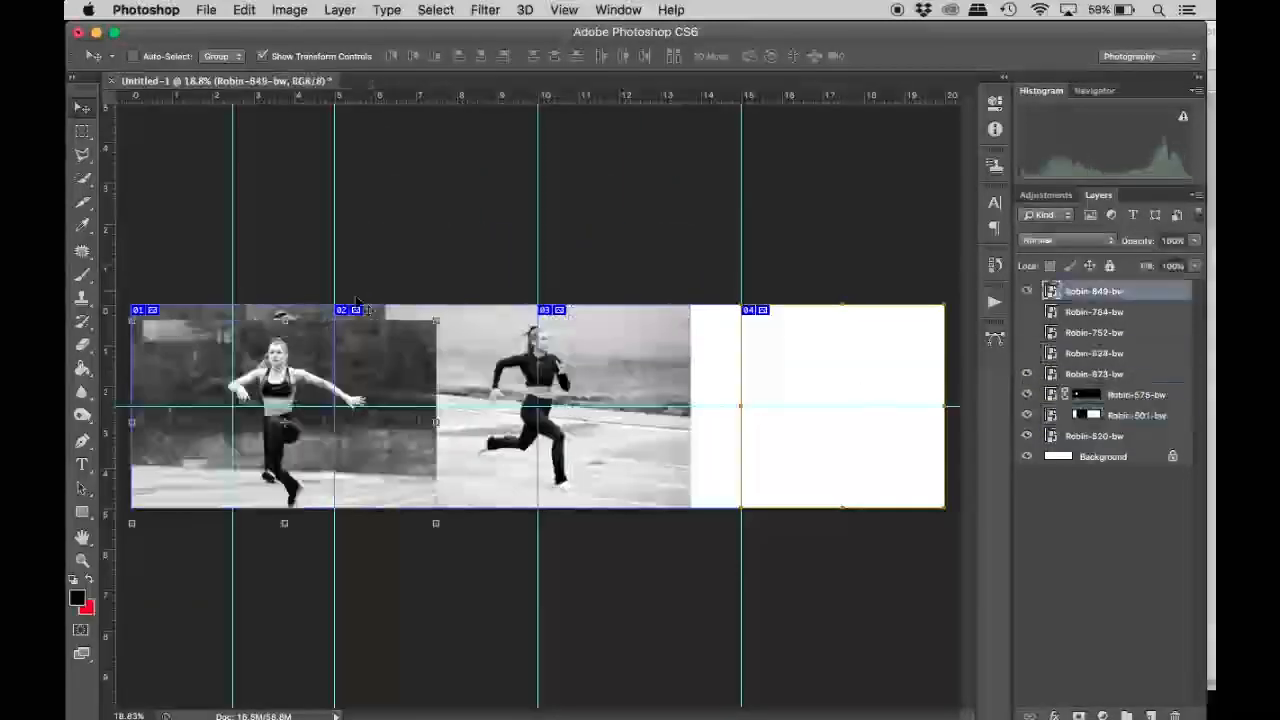
left_click_drag(330, 340, 903, 324)
left_click(604, 349, "super")
left_click_drag(604, 349, 690, 357)
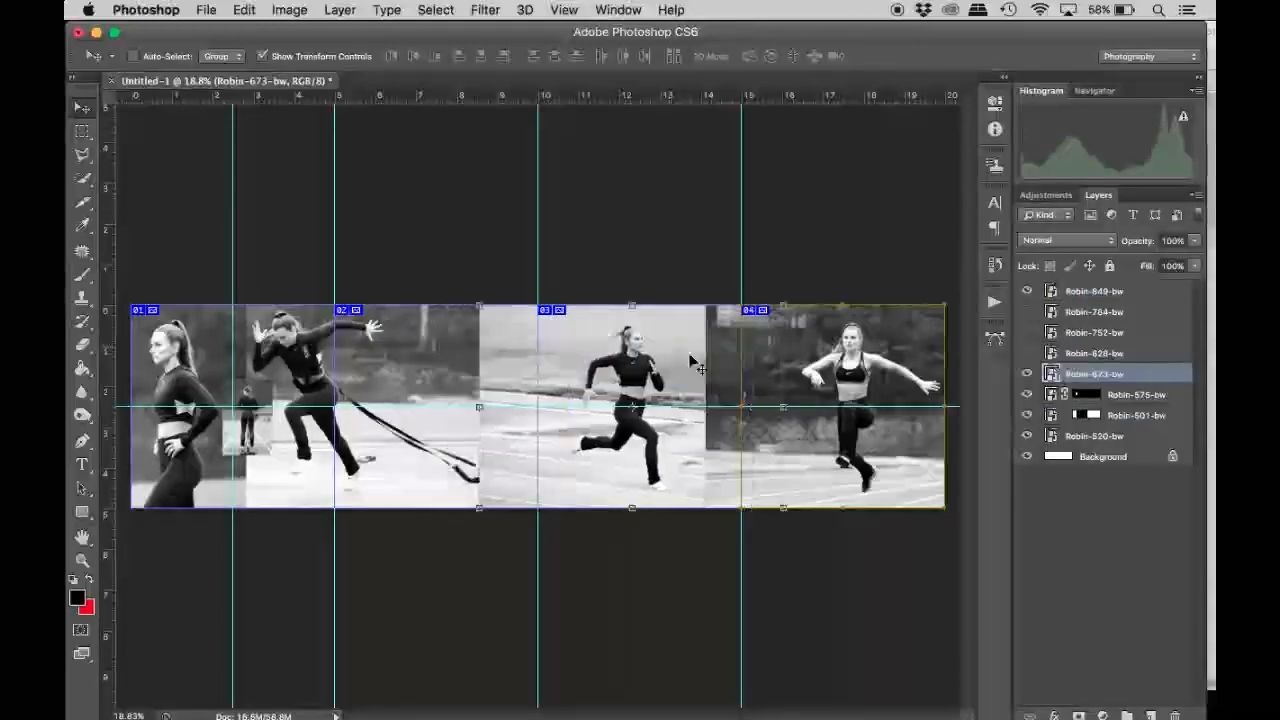
Show Robin-784-bw above Robin-849-bw in the layer order and scale it down between the third and fourth slices' athletes.
scroll(839, 406, "up", 5)
left_click(1027, 312)
left_click(1095, 312)
left_click_drag(336, 303, 688, 303)
left_click_drag(1095, 312, 1095, 284)
left_click_drag(501, 570, 572, 464)
left_click_drag(689, 309, 672, 358)
key("Return")
left_click(450, 300, "super")
left_click_drag(450, 300, 496, 299)
Add a layer mask matching the image area to Robin-784-bw and shrink the unlinked mask around the crouching jumper.
left_click(1094, 292)
left_click(1051, 292, "super")
left_click(1078, 715)
left_click(1065, 291)
left_click_drag(557, 516, 571, 503)
key("Return")
left_click(1065, 292)
key("shift+Left")
key("shift+Right")
Mask out a tall rectangular strip along the left side of Robin-849-bw by inverting its new layer mask.
left_click(1046, 315)
key("m")
mouse_move(539, 190)
left_mouse_down()
mouse_move(608, 646)
mouse_move(594, 652)
left_mouse_up()
left_click(1078, 715)
key("super+i")
Show Robin-628-bw and Robin-752-bw, and place Robin-752-bw at a smaller size in the upper part of the second slice.
scroll(756, 337, "left", 5)
scroll(756, 337, "down", 3)
left_click(1050, 353)
left_click_drag(1028, 354, 1027, 333)
key("v")
left_click(1028, 373)
left_click(1028, 373)
left_click(1050, 333)
left_click_drag(730, 491, 445, 353)
left_click_drag(398, 276, 404, 295)
key("Return")
Add a layer mask matching the image area to Robin-628-bw, then shrink the unlinked mask around the stretching woman.
left_click(1050, 353)
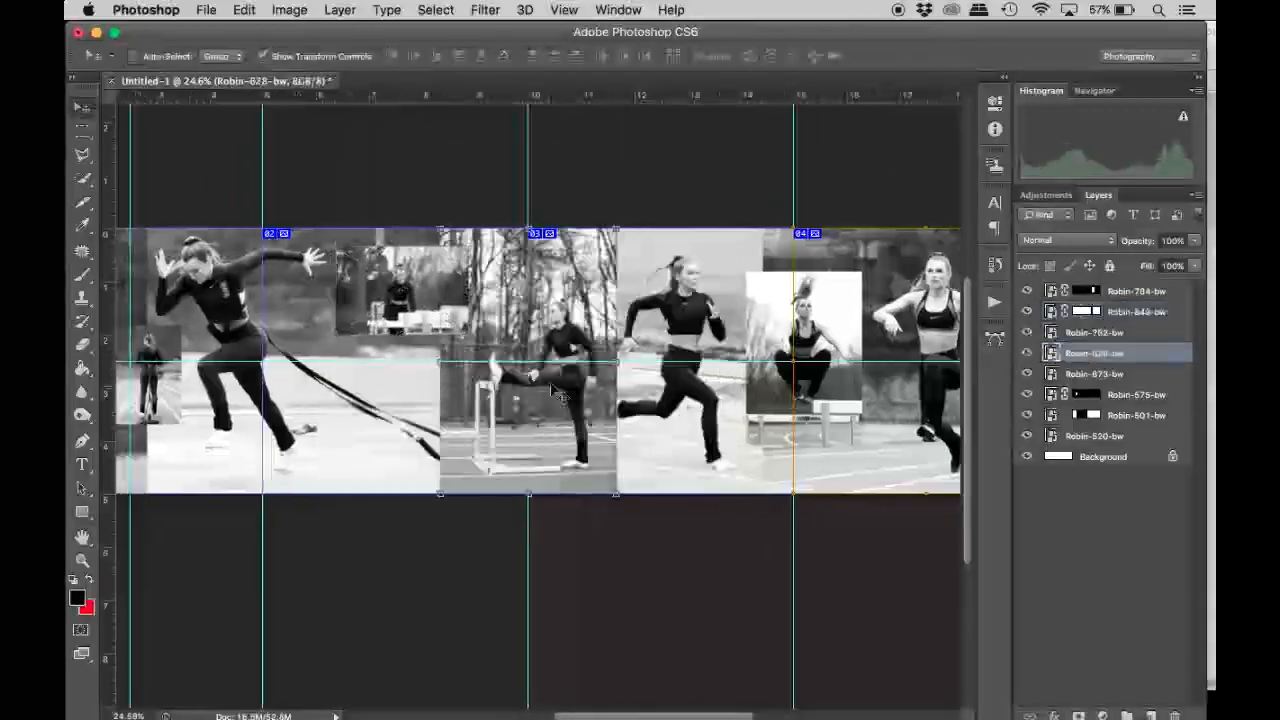
left_click(1050, 353, "super")
left_click(1078, 715)
left_click(1064, 353)
left_click_drag(441, 229, 482, 270)
left_click_drag(616, 270, 600, 294)
key("shift+Up")
key("shift+Up")
key("shift+Up")
key("shift+Up")
key("Return")
Relink the Robin-628-bw mask and scale the photo down across the upper boundary between the second and third slices.
left_click(1064, 353)
left_click_drag(562, 380, 562, 342)
left_click_drag(616, 455, 574, 391)
left_click_drag(528, 332, 572, 332)
left_click_drag(486, 190, 451, 206)
key("Return")
Enlarge Robin-673-bw so the runner fills the height of the third slice.
left_click(1075, 373)
left_click_drag(882, 493, 909, 512)
key("Return")
left_click_drag(786, 428, 371, 385)
Unlink the Robin-849-bw mask and enlarge its photo slightly.
left_click(1094, 436)
left_click(1136, 291)
left_click(1027, 333)
left_click(1065, 312)
left_click(1051, 312)
left_click_drag(347, 191, 323, 177)
key("Return")
Move Robin-628-bw slightly left, away from the third slice's runner.
scroll(340, 250, "up", 3)
left_click_drag(360, 340, 862, 350)
left_click(1117, 356)
left_click_drag(600, 293, 579, 289)
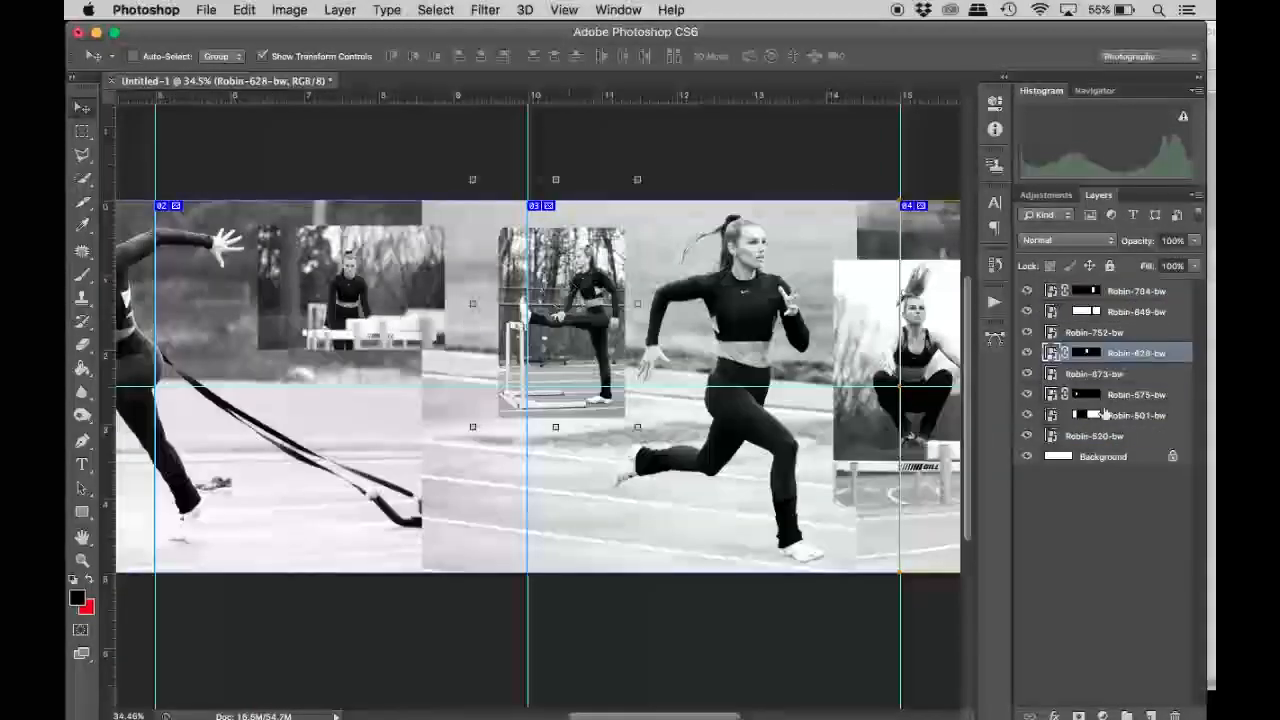
left_click(1112, 375)
Add a layer mask matching the image area to Robin-752-bw and shrink the unlinked mask around the woman behind the hurdles.
left_click(1094, 333)
left_click(1051, 332, "super")
left_click(1079, 715)
left_click(1065, 332)
left_click_drag(444, 226, 421, 241)
left_click_drag(404, 295, 438, 295)
key("Return")
Relink the Robin-752-bw mask, enlarge the photo and position it directly beside Robin-628-bw.
key("Return")
left_click(1065, 332)
left_click_drag(446, 228, 589, 133)
key("Return")
left_click_drag(435, 234, 366, 289)
Place Robin-628-bw above Robin-752-bw in the layer order and move it slightly up and left to meet that photo.
left_click_drag(1117, 354, 1117, 323)
left_click_drag(582, 290, 569, 279)
left_click(82, 131)
left_click(82, 107)
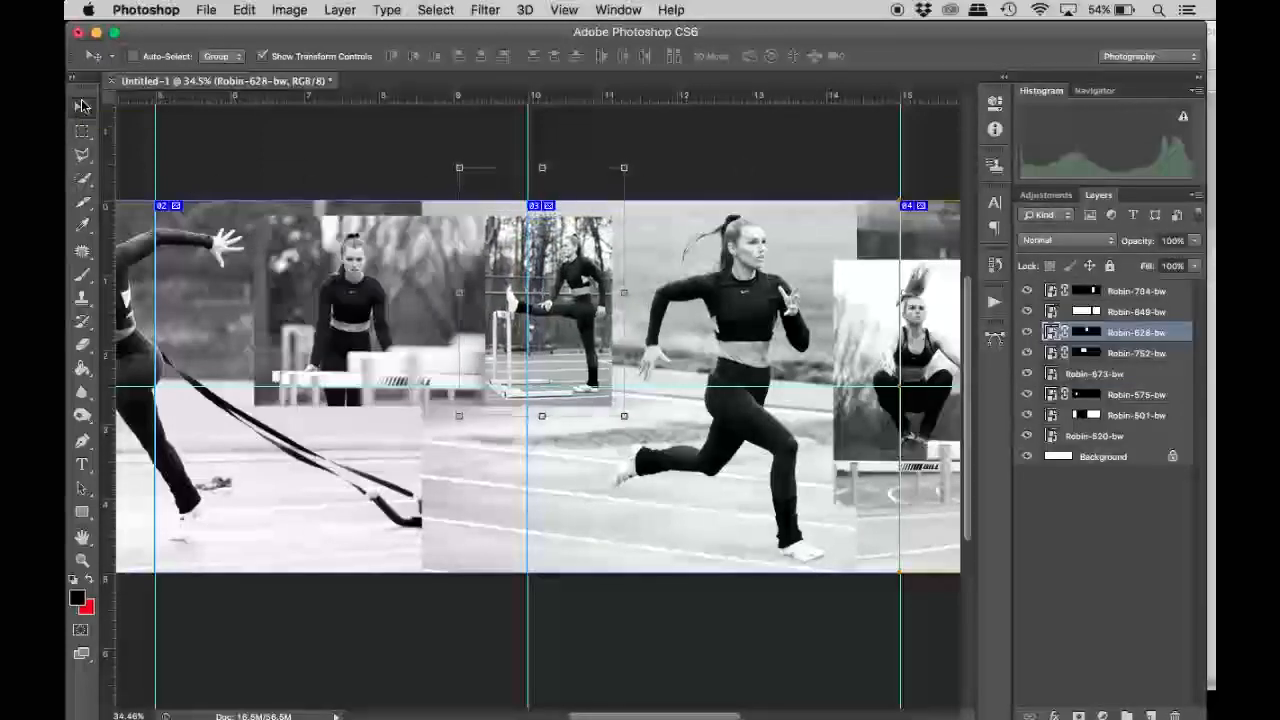
Shift Robin-520-bw and Robin-752-bw slightly right.
scroll(440, 405, "down", 3)
scroll(440, 405, "left", 3)
left_click(1083, 437)
left_click(1065, 374)
left_click(1062, 353)
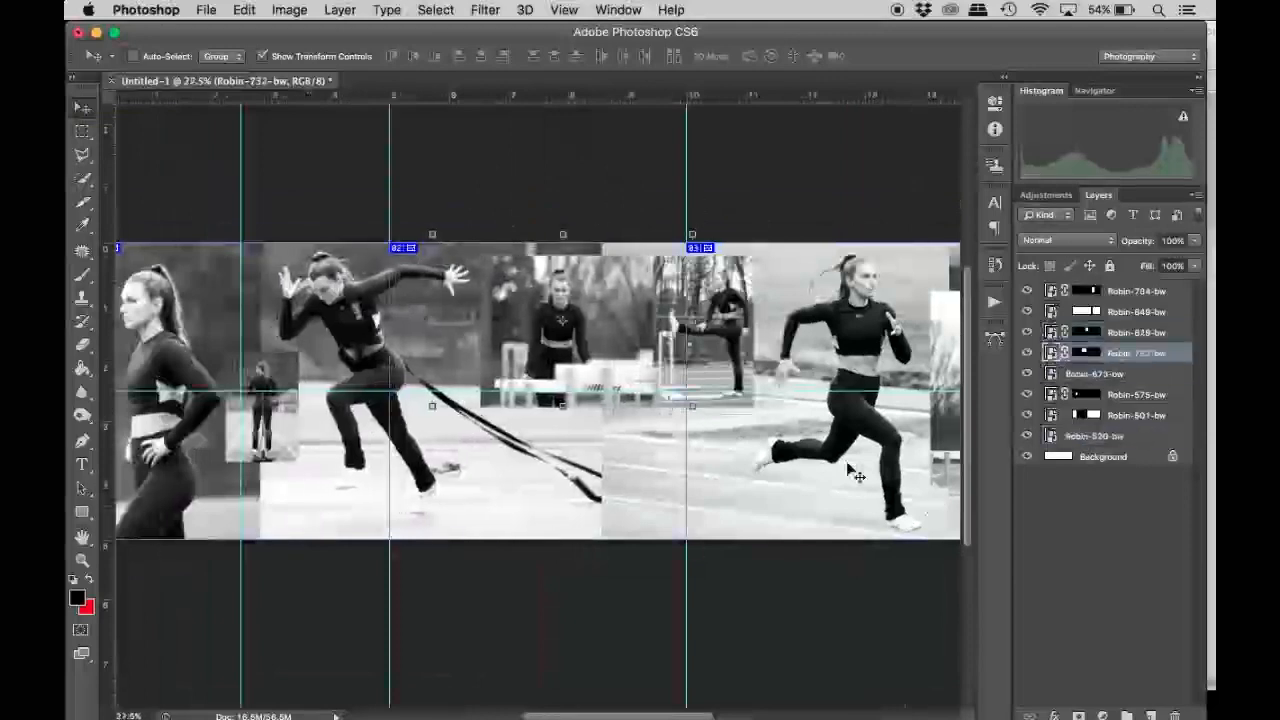
Remove the vertical guide from the middle of the first slice.
scroll(855, 477, "down", 3)
key("m")
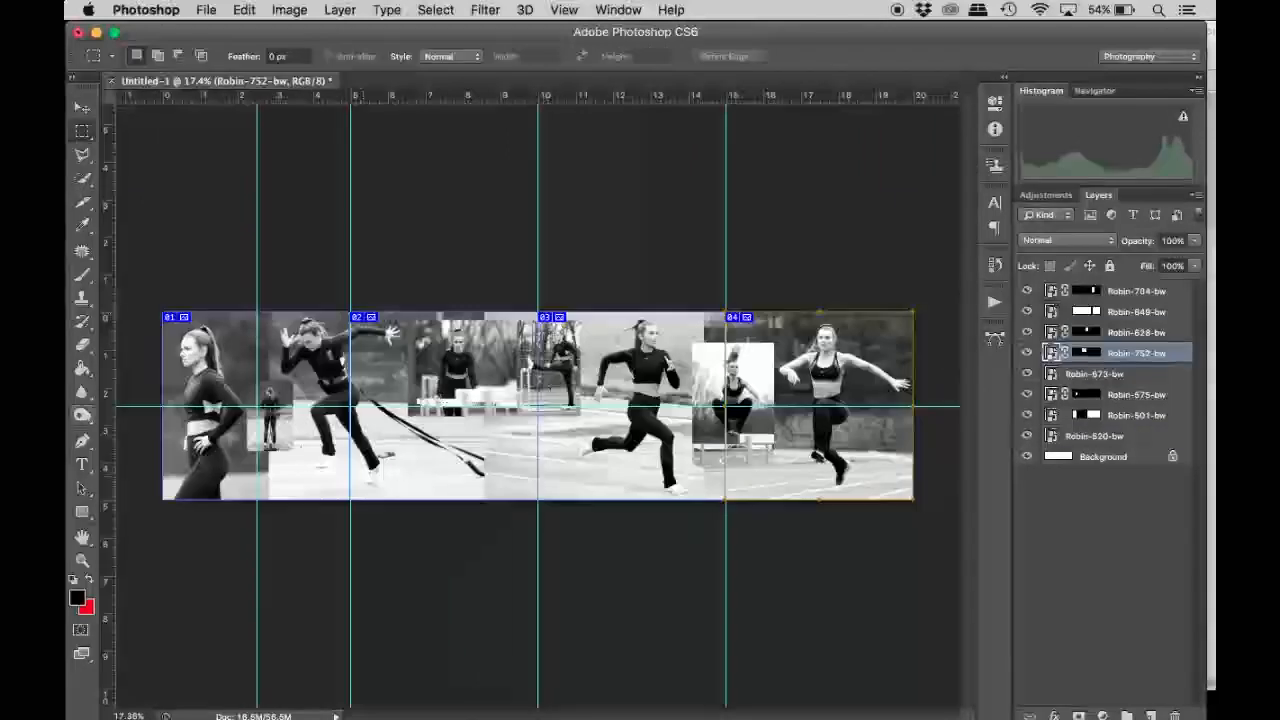
scroll(558, 454, "up", 5)
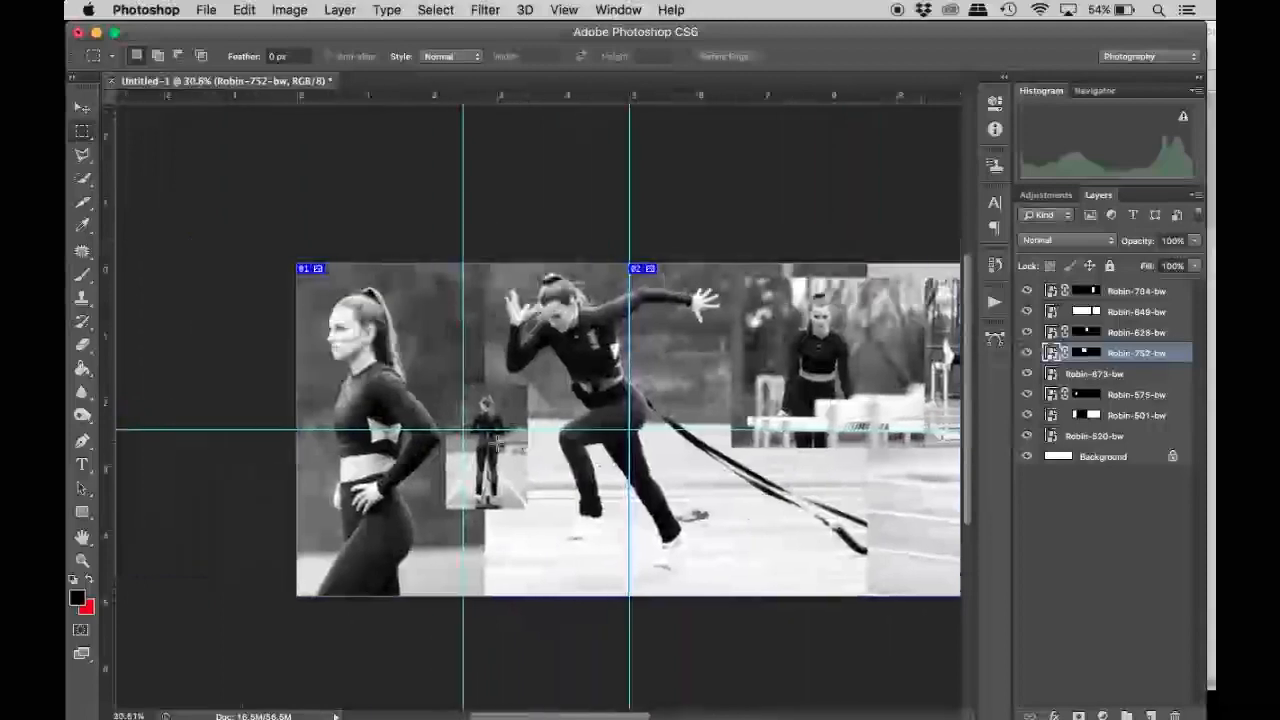
scroll(497, 440, "up", 1)
key("v")
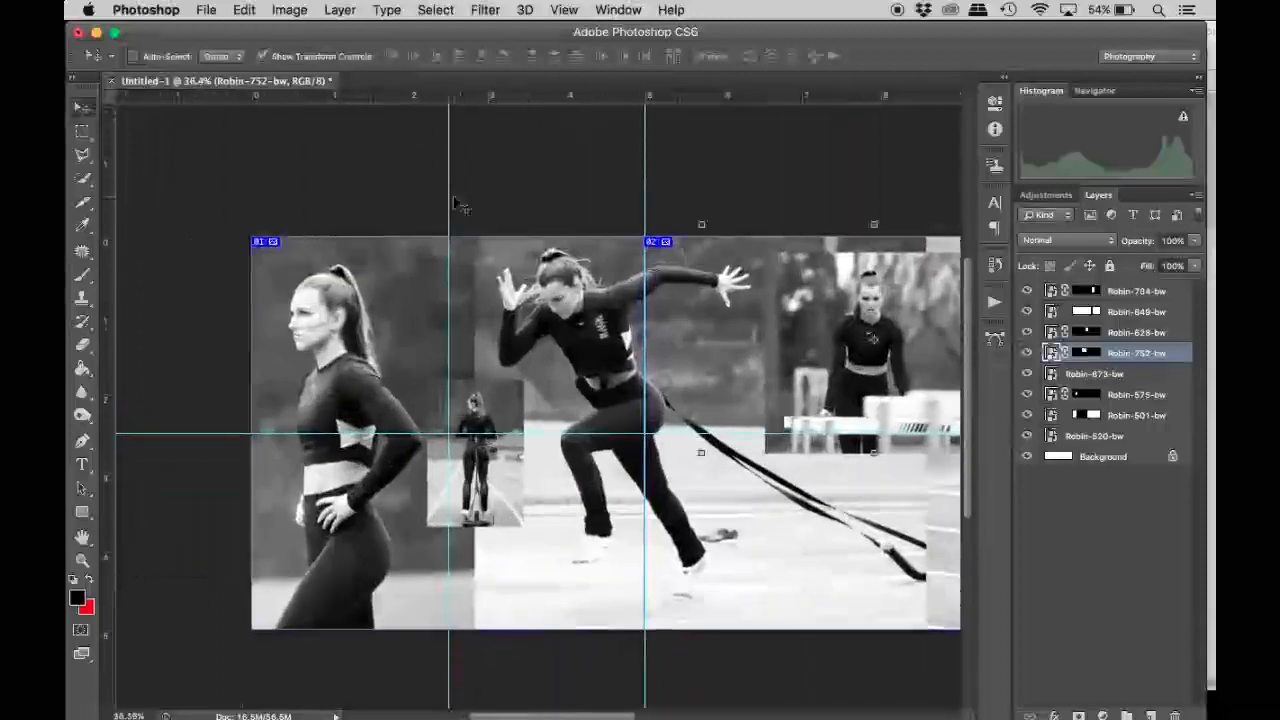
left_click_drag(450, 199, 108, 82)
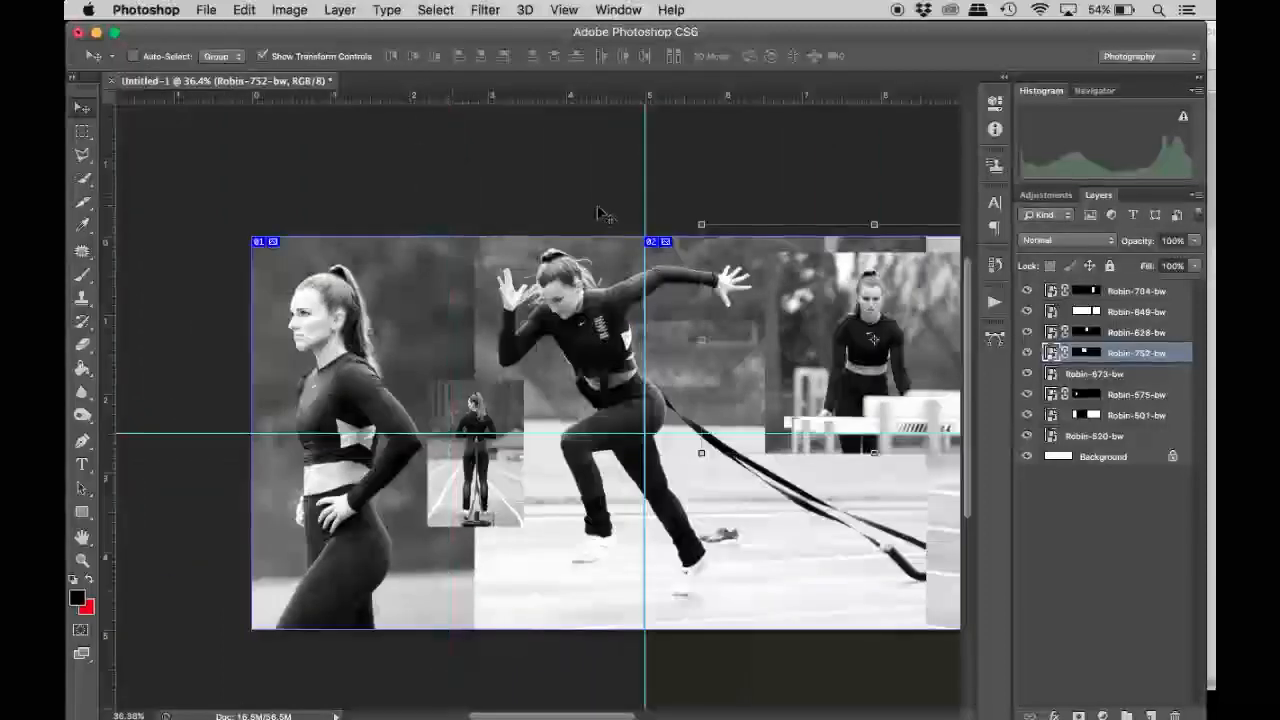
scroll(598, 213, "up", 3)
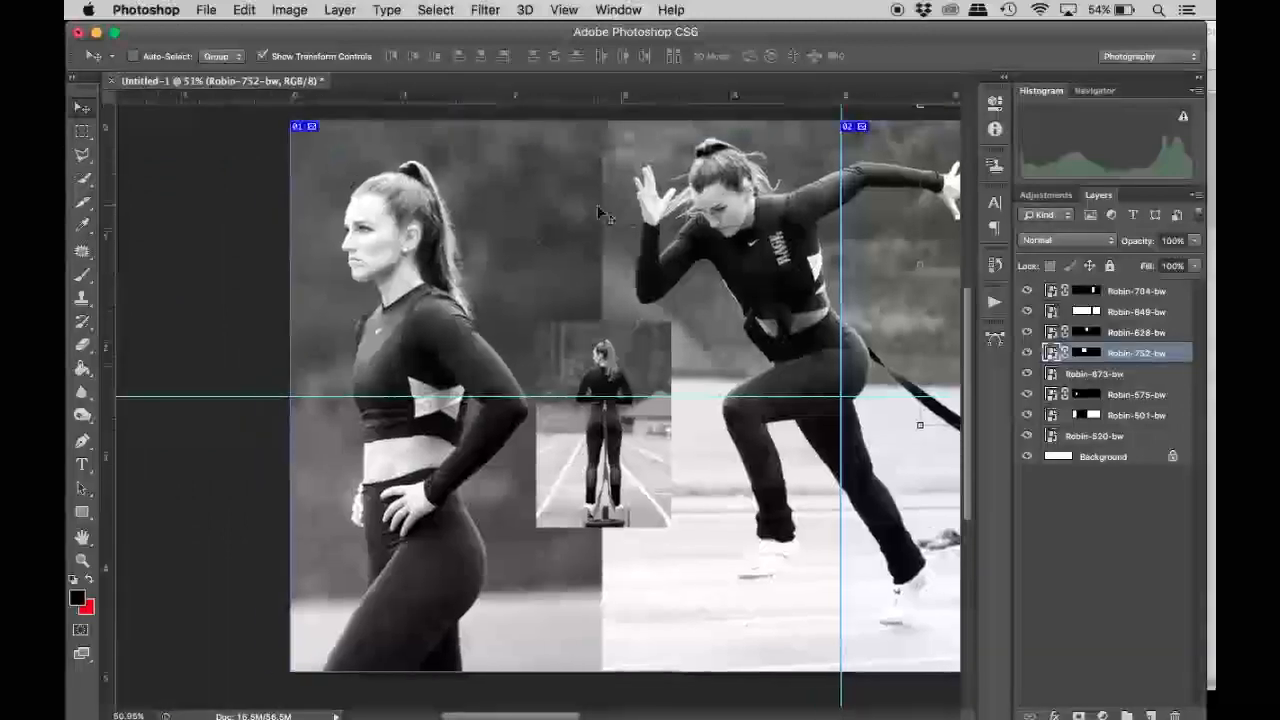
scroll(645, 345, "right", 10)
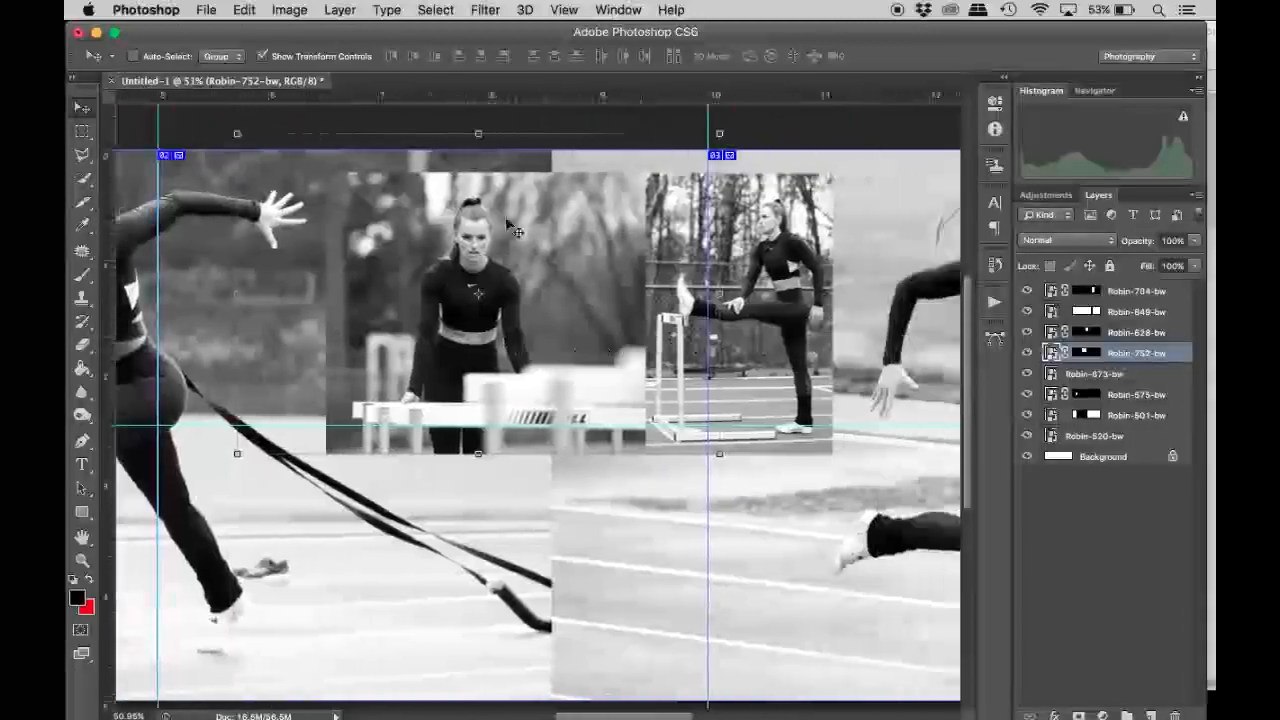
scroll(574, 286, "right", 6)
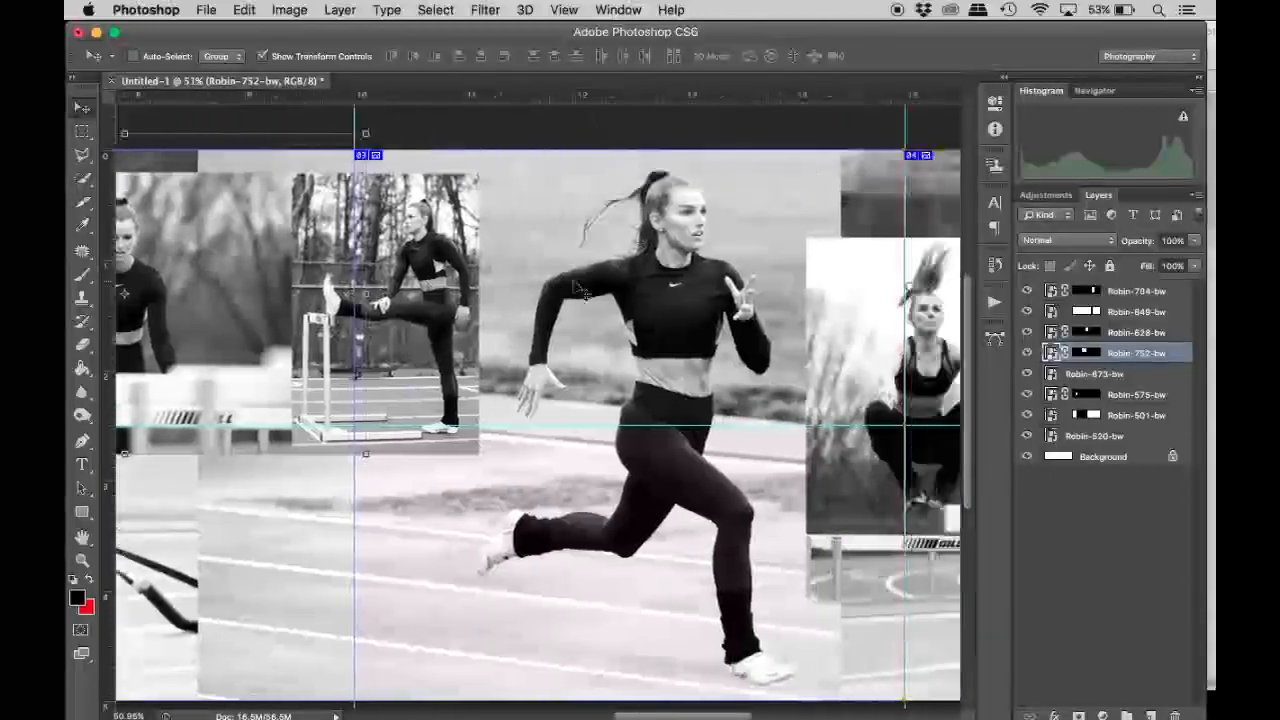
Examine the collage from slice to slice for the photo placement and the seams between the images.
scroll(580, 288, "right", 4)
scroll(575, 288, "right", 14)
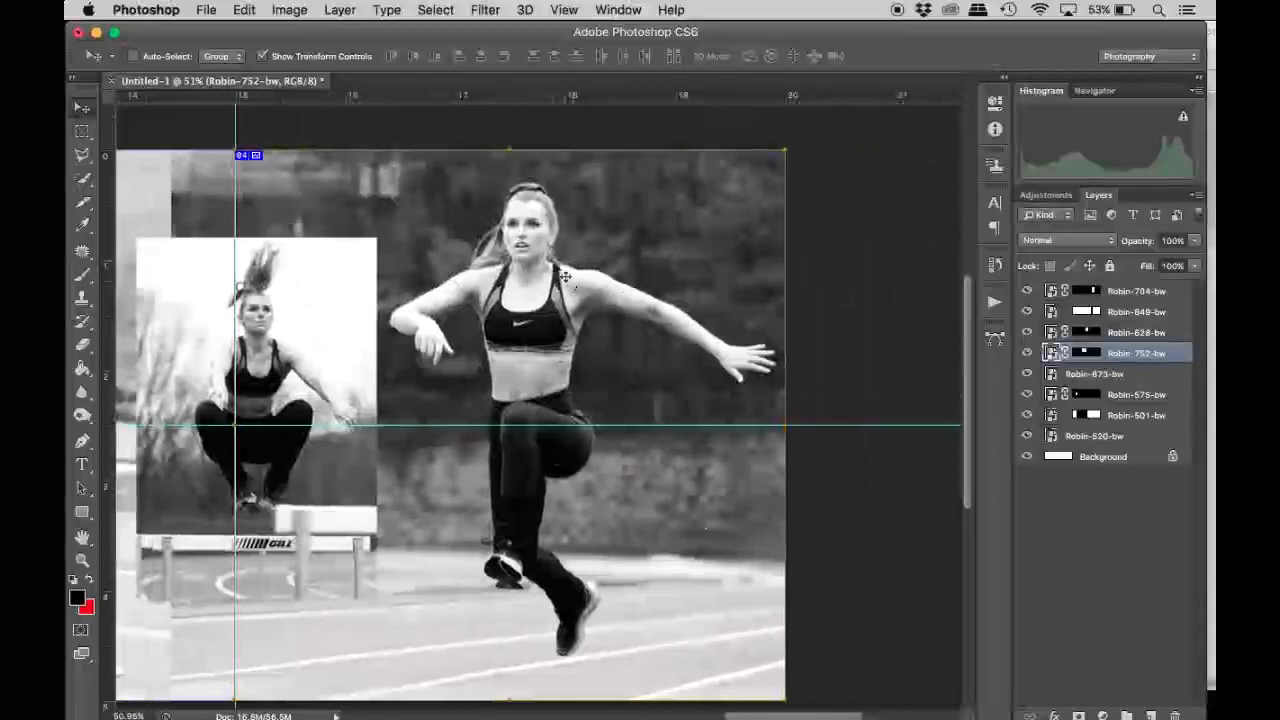
scroll(430, 302, "left", 20)
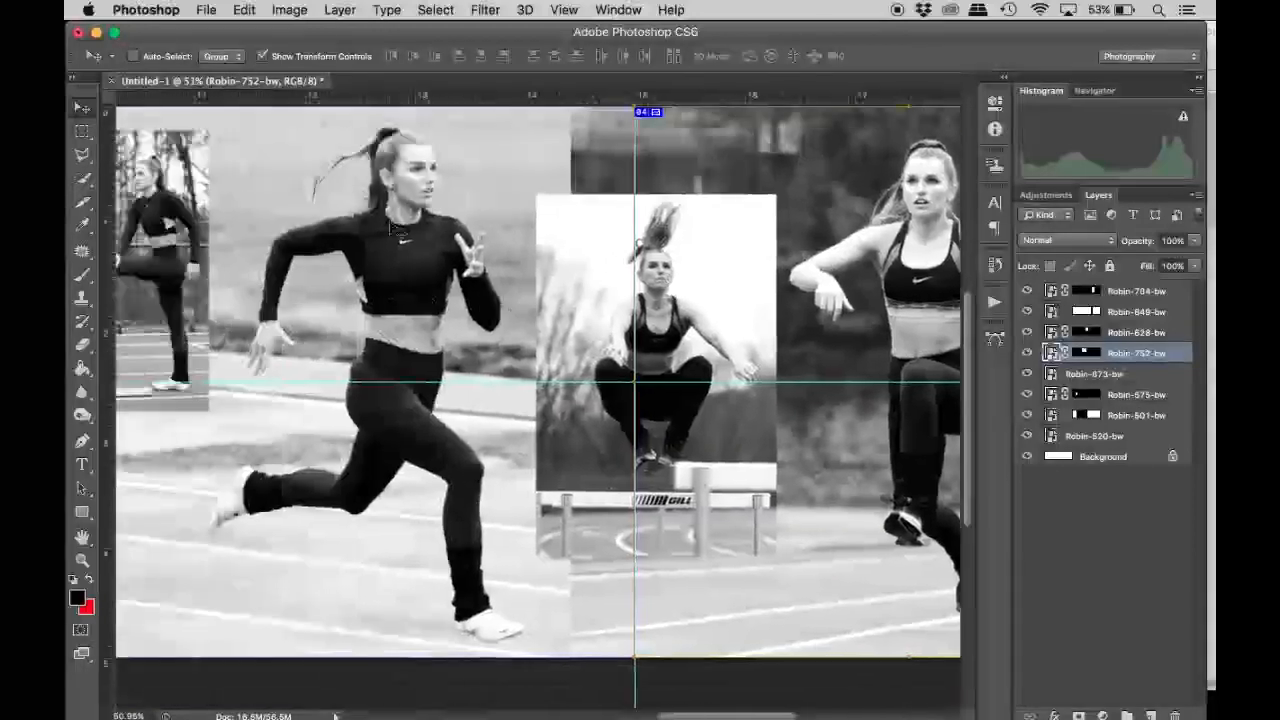
scroll(378, 318, "left", 11)
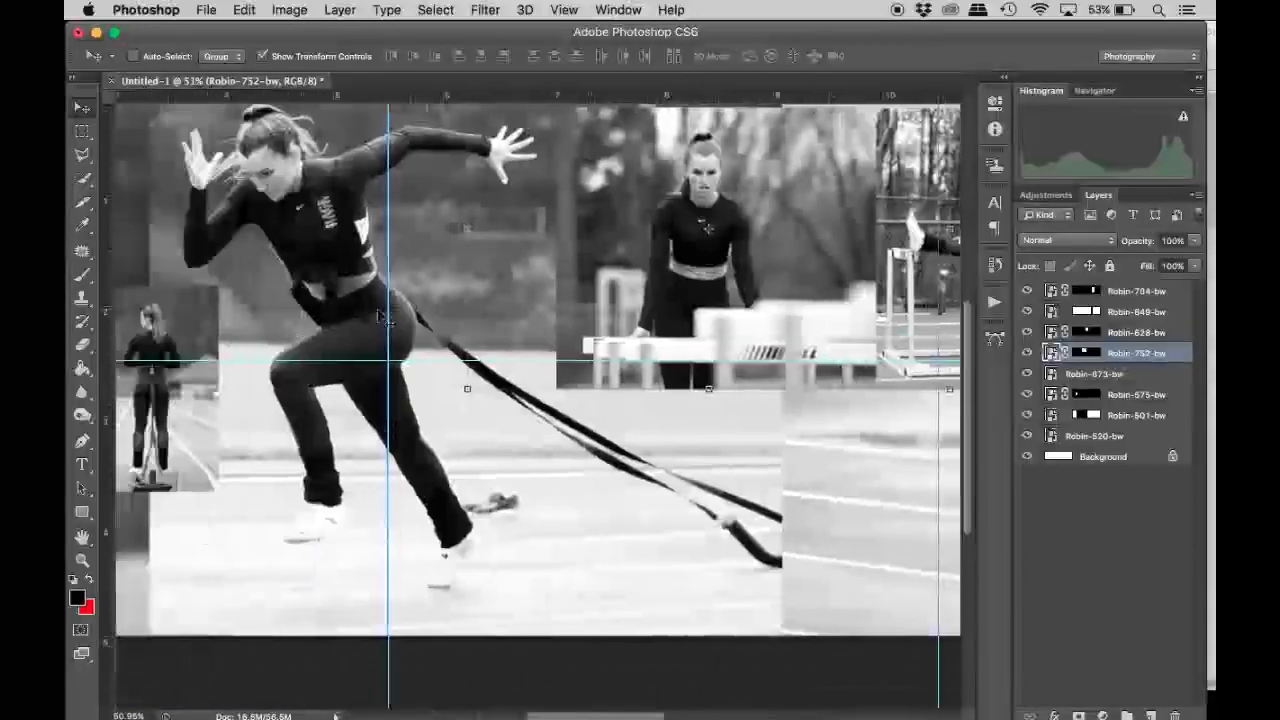
scroll(330, 173, "left", 6)
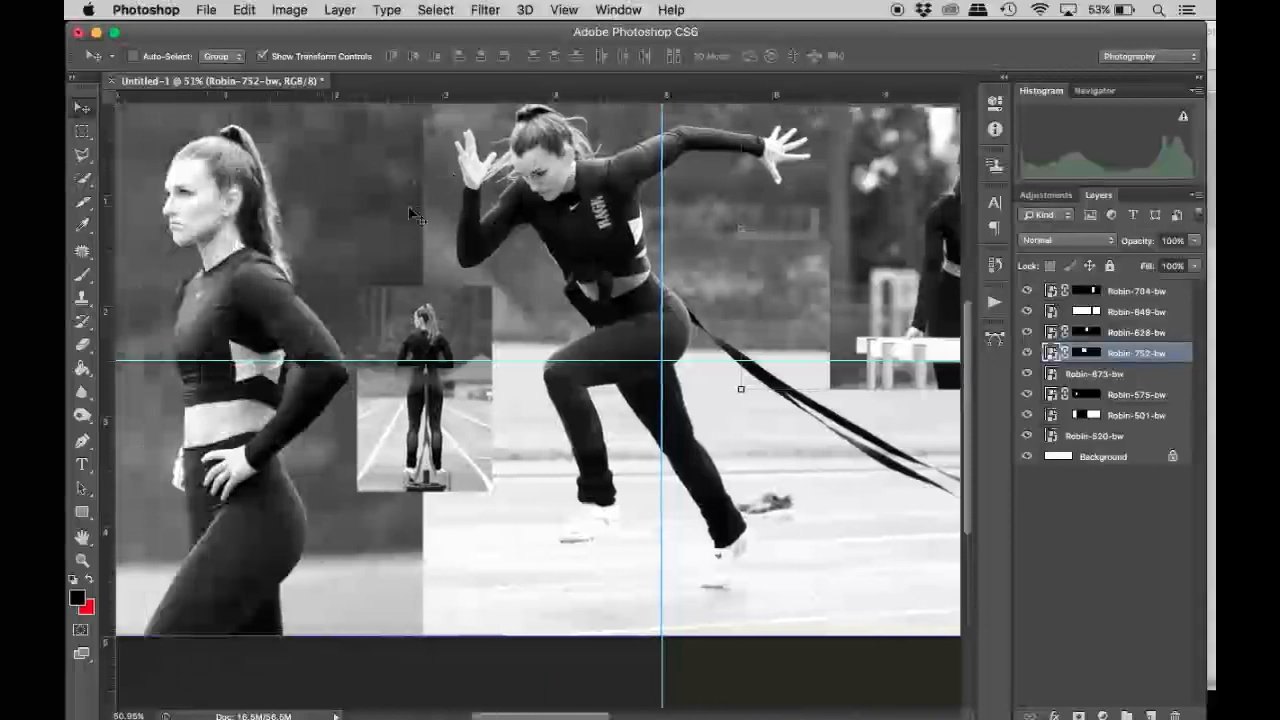
scroll(412, 213, "up", 3)
scroll(412, 213, "left", 2)
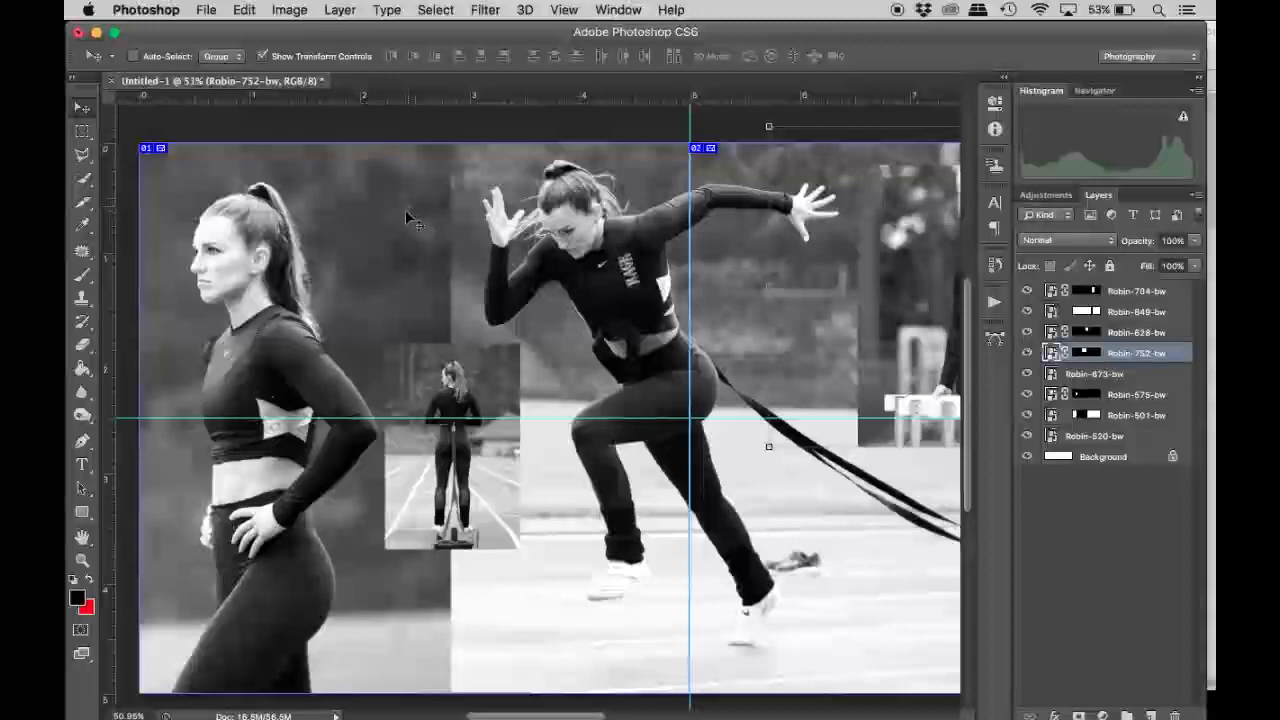
scroll(410, 215, "down", 6)
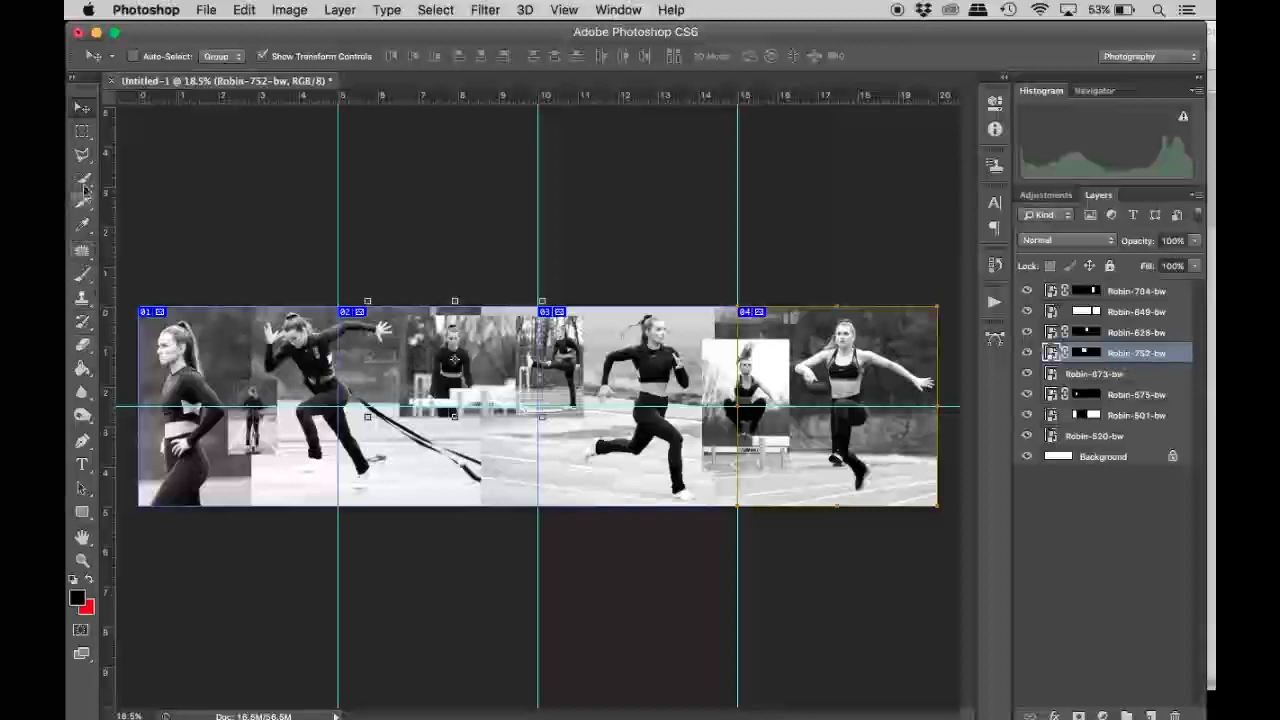
Frame a 1:1 (Square) crop, place horizontal guides along the collage's upper and lower edges, and cancel the crop.
left_click_drag(83, 199, 120, 192)
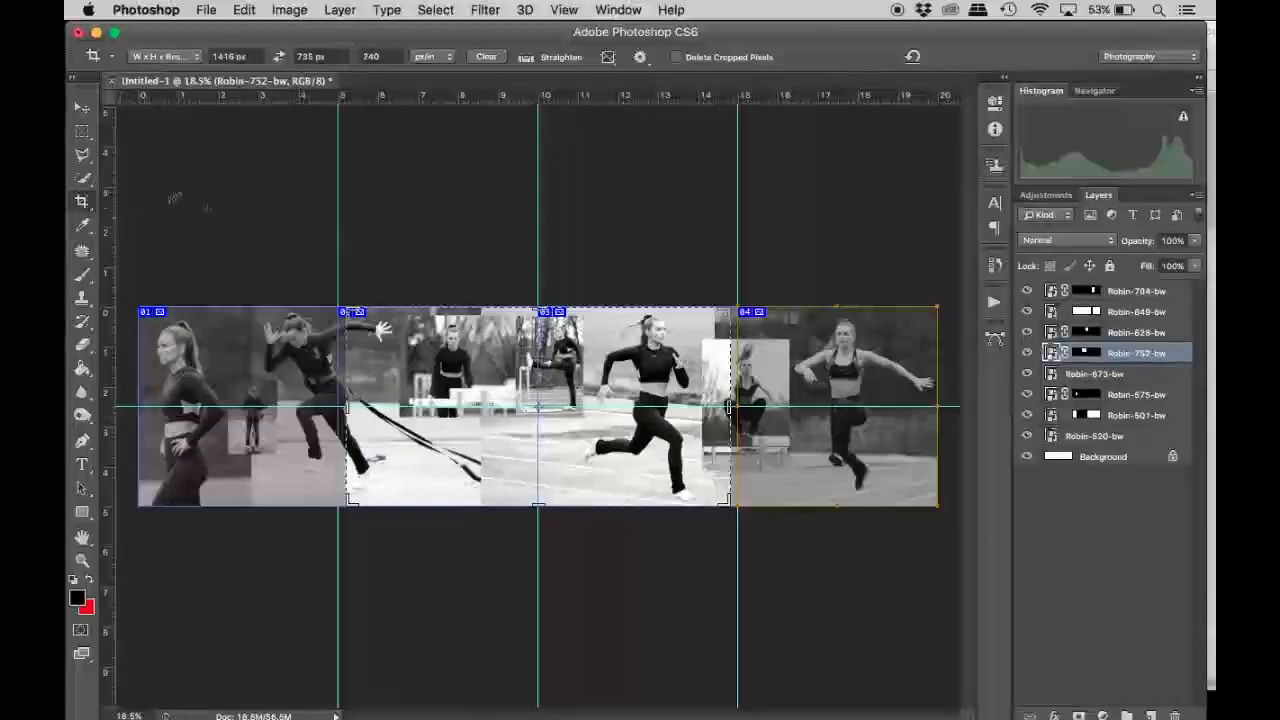
left_click(165, 56)
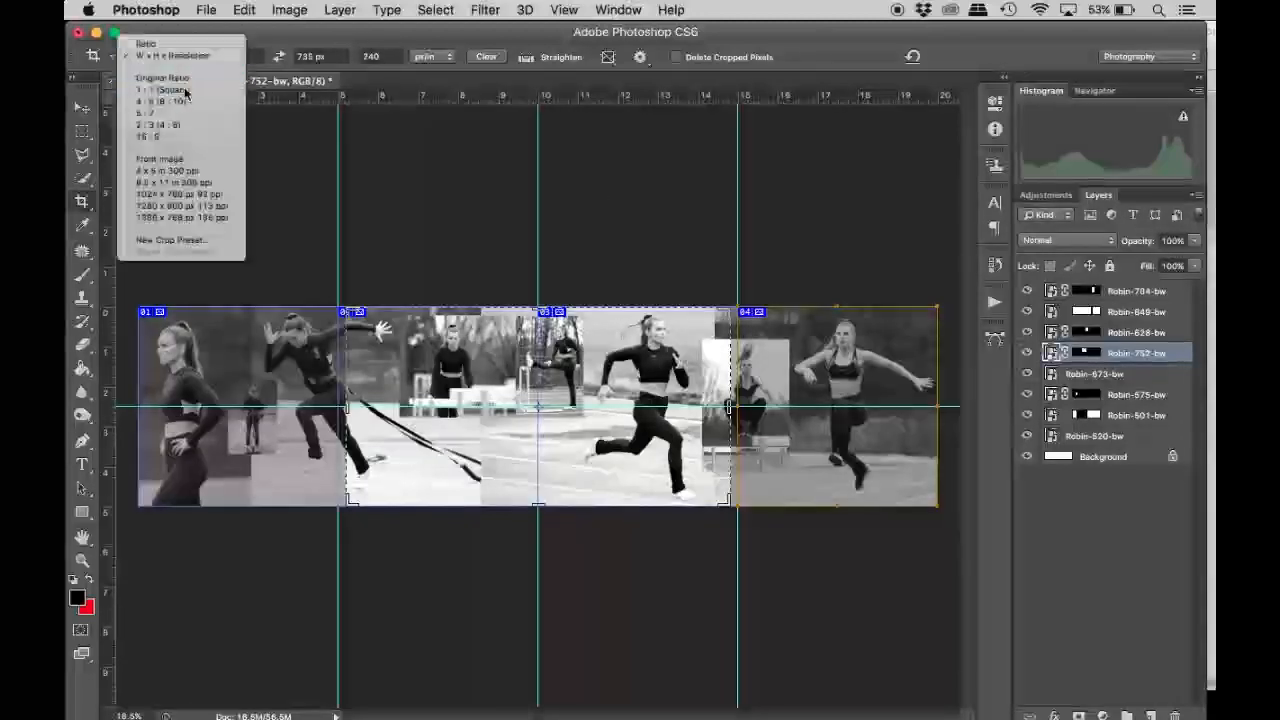
left_click(185, 91)
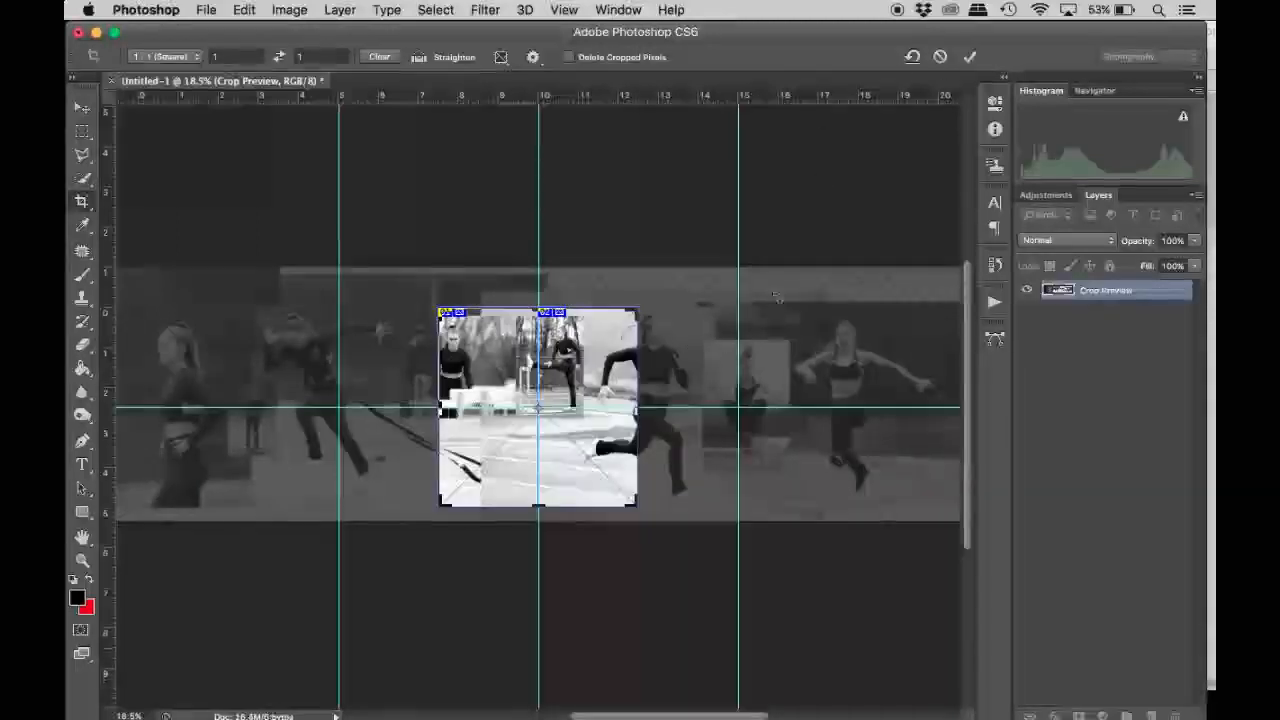
left_click_drag(589, 95, 629, 303)
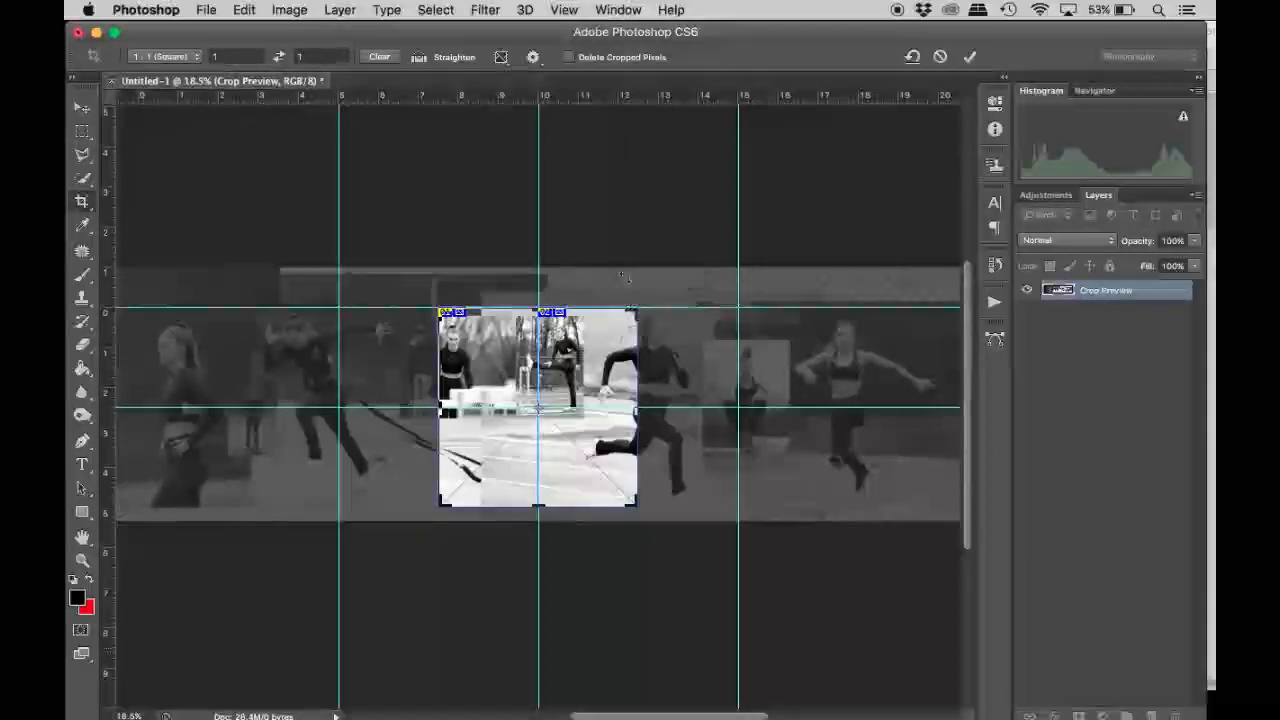
left_click_drag(584, 96, 651, 508)
left_click(941, 57)
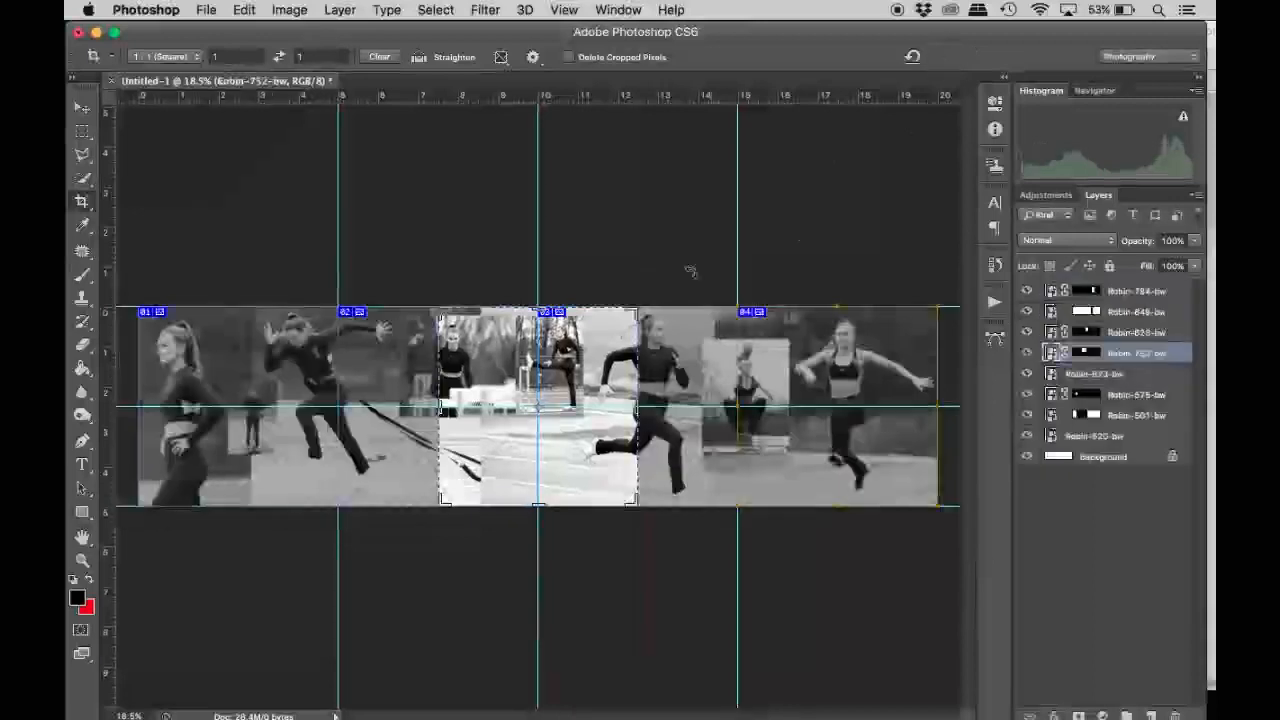
Open Save for Web for the sliced collage and fit the whole image in the preview.
left_click(82, 131)
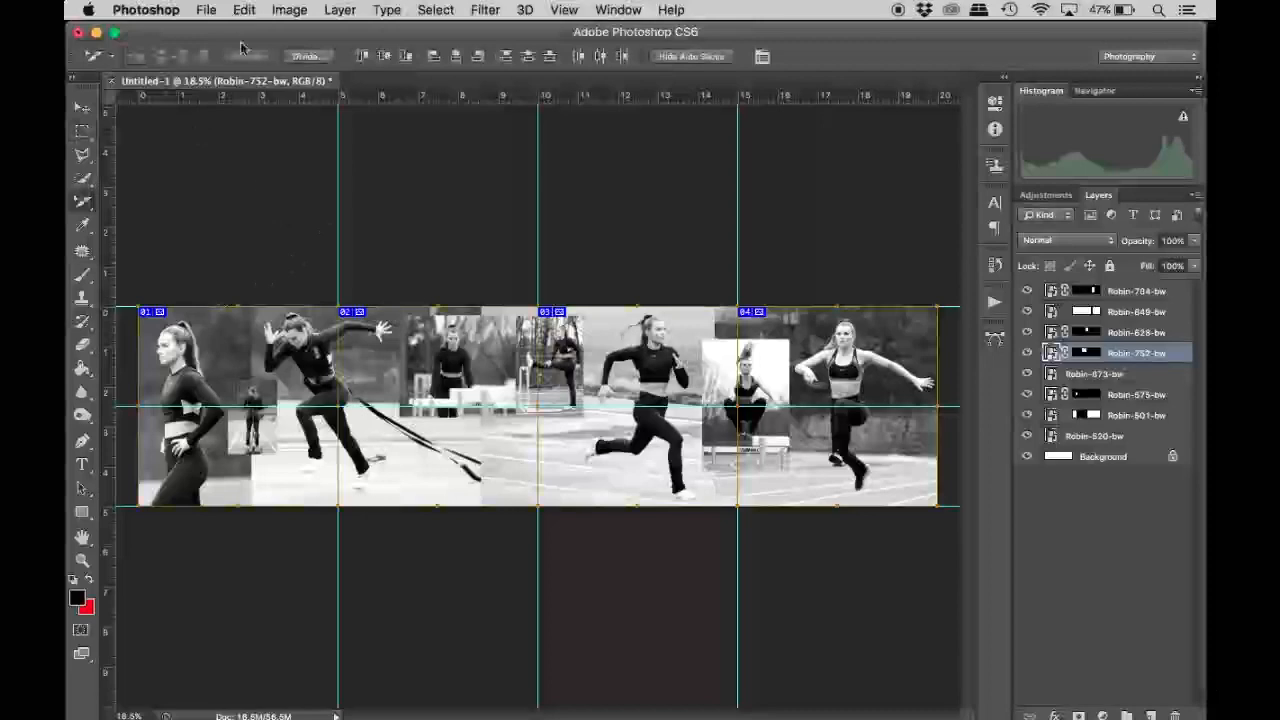
left_click(206, 11)
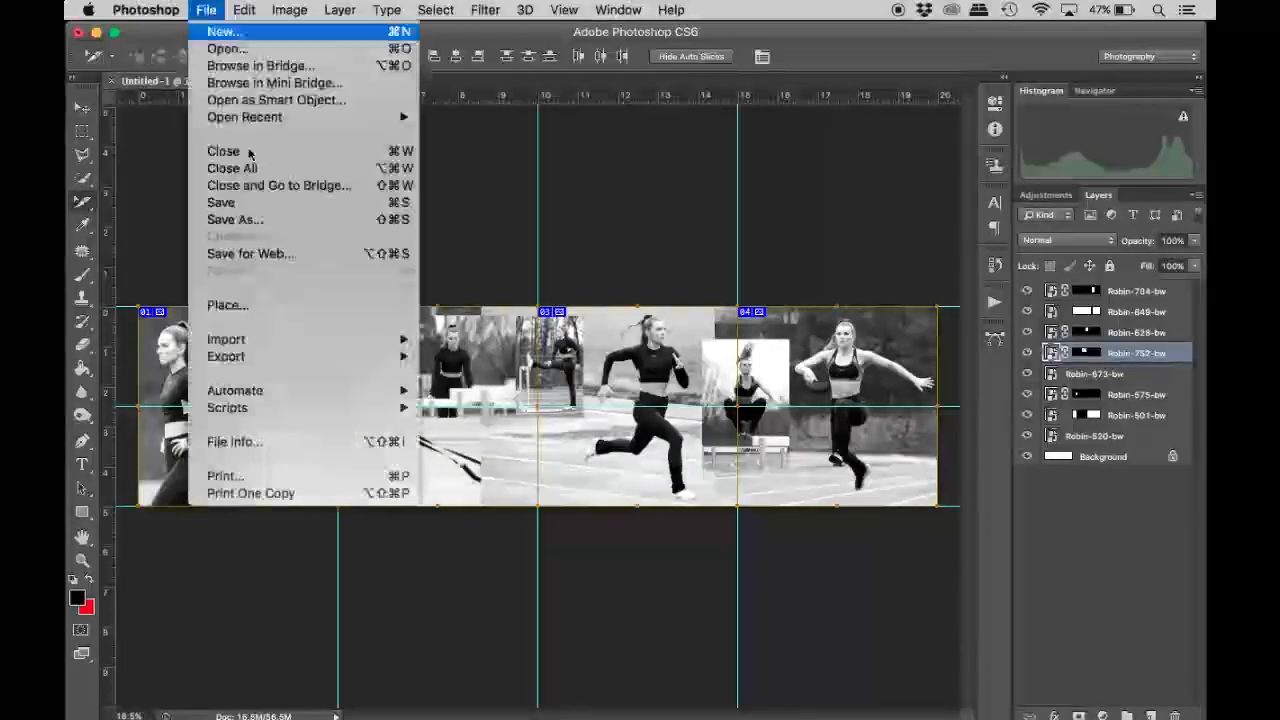
left_click(266, 256)
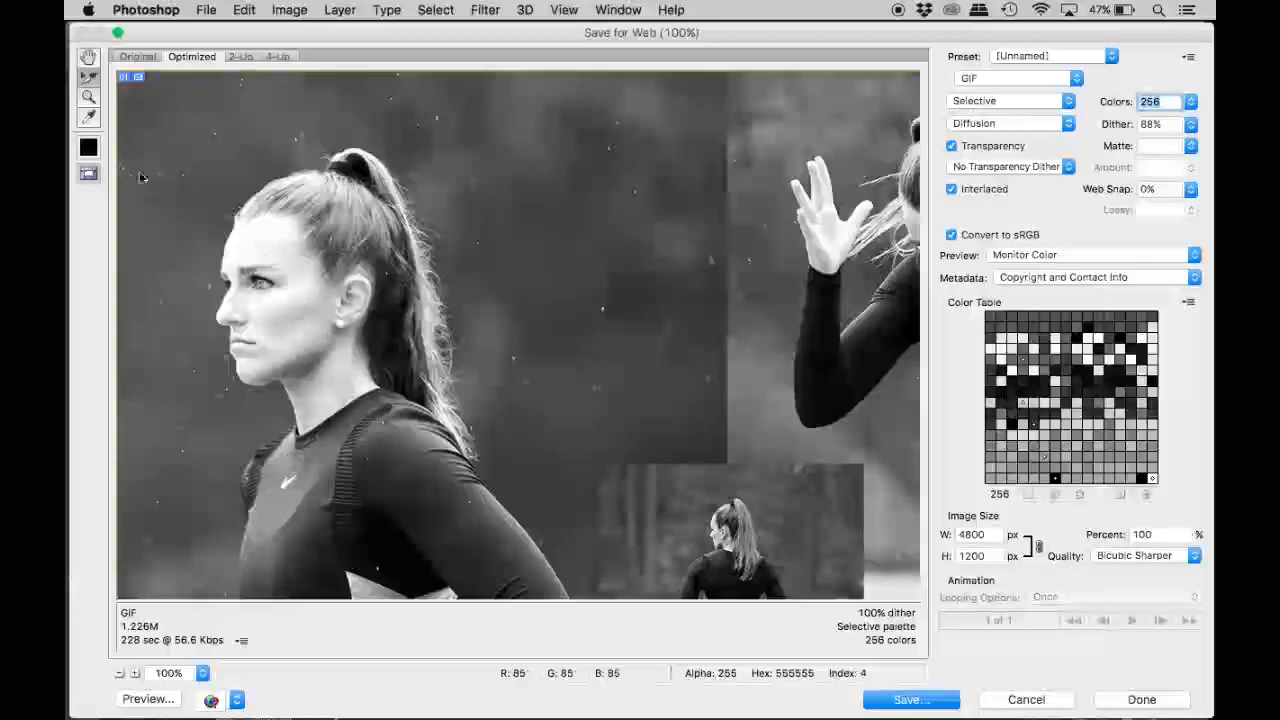
left_click(89, 101)
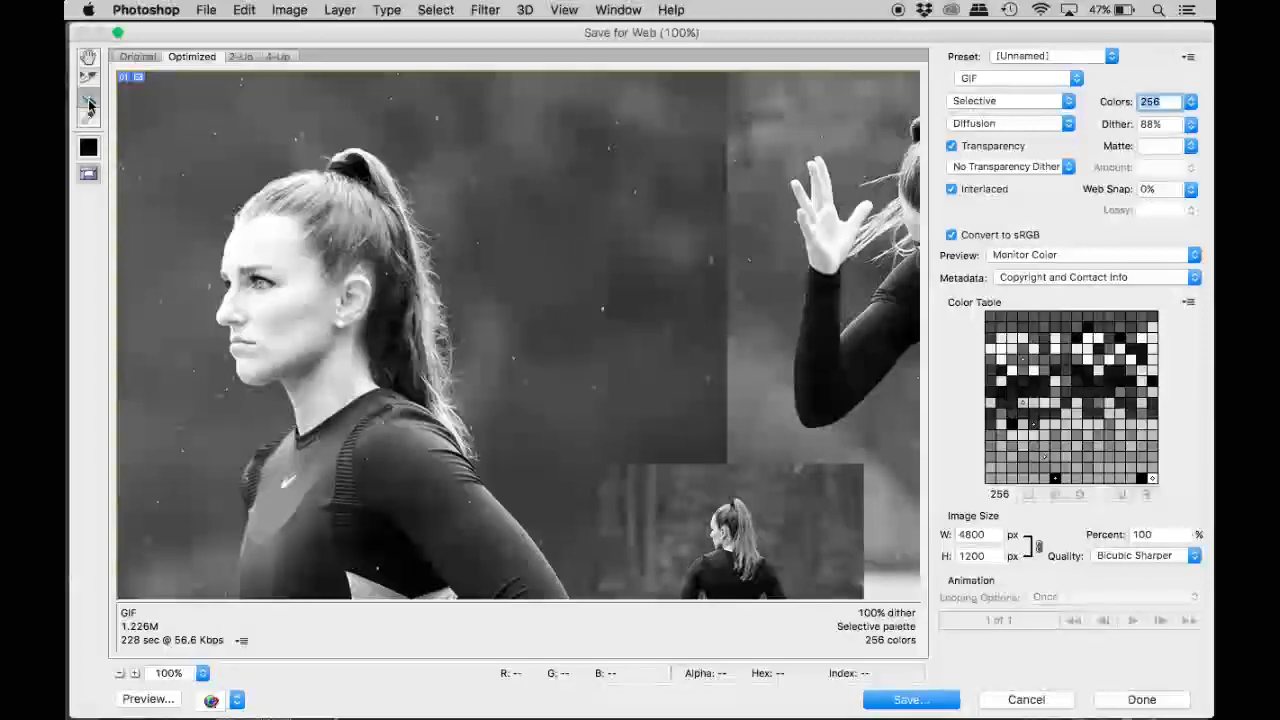
left_click(119, 673)
left_click(202, 673)
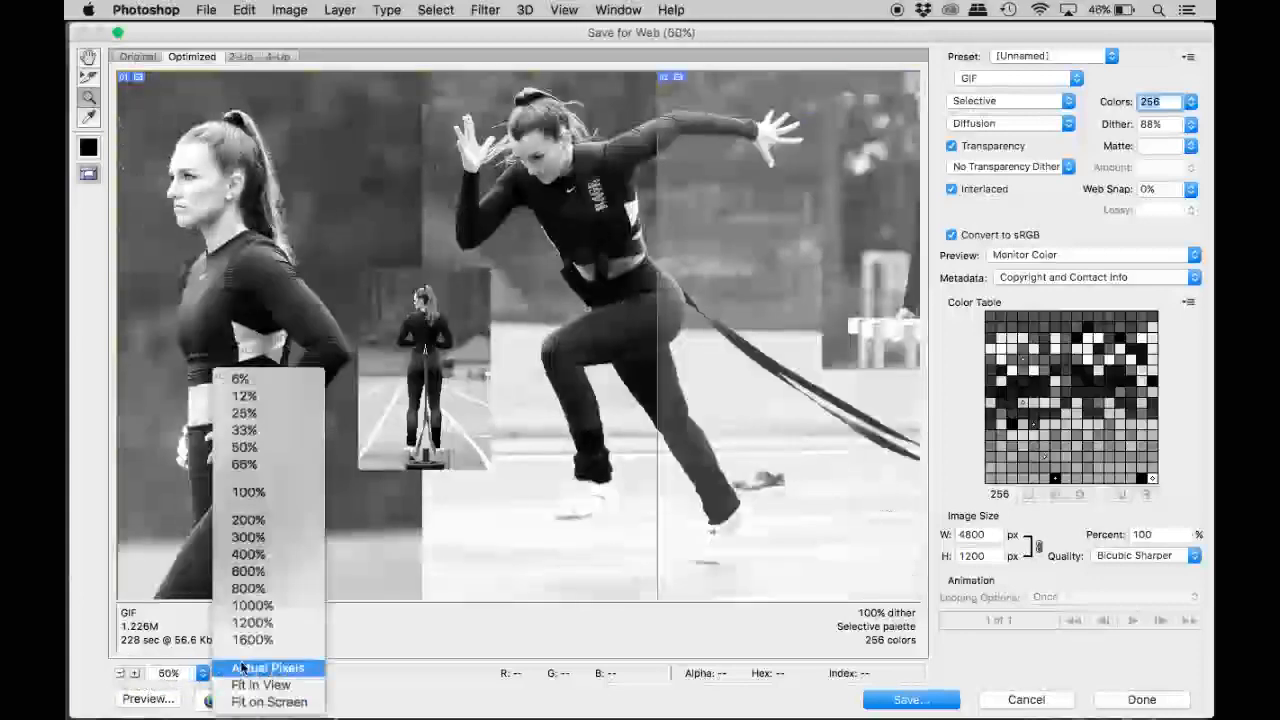
left_click(260, 685)
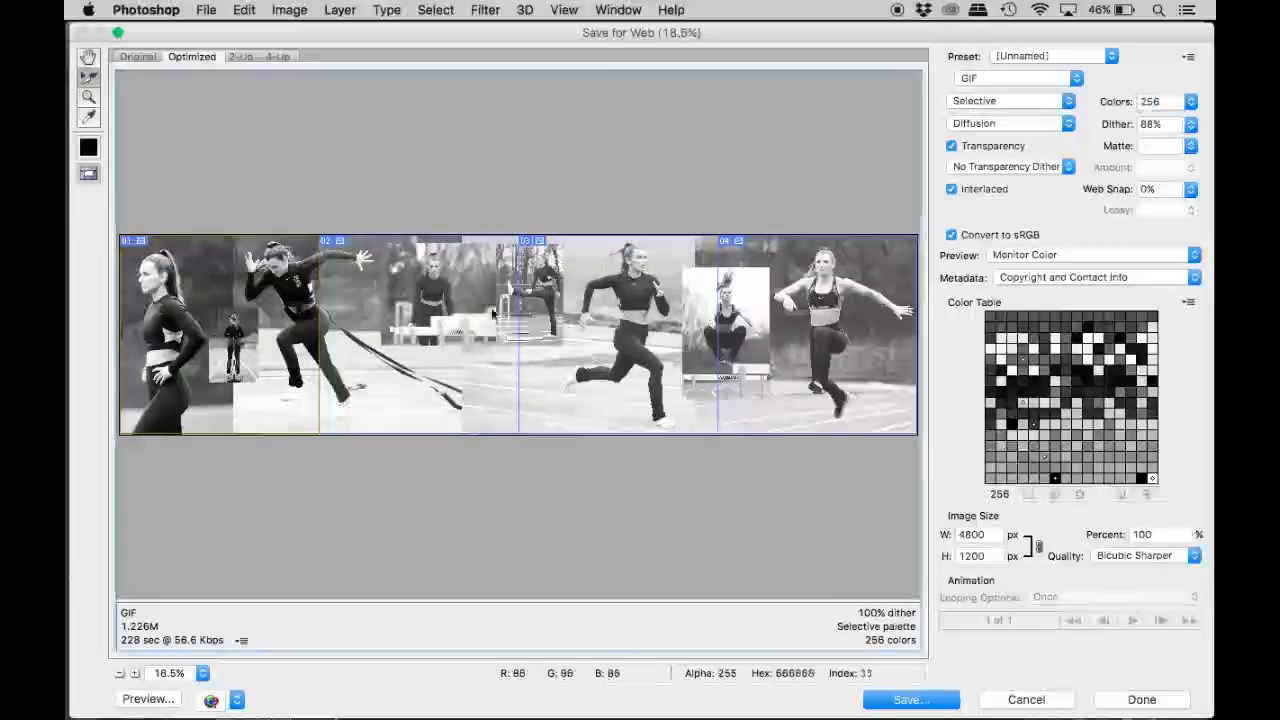
Set slice 01 to the JPEG High preset and raise its quality to 100.
left_click(1035, 63)
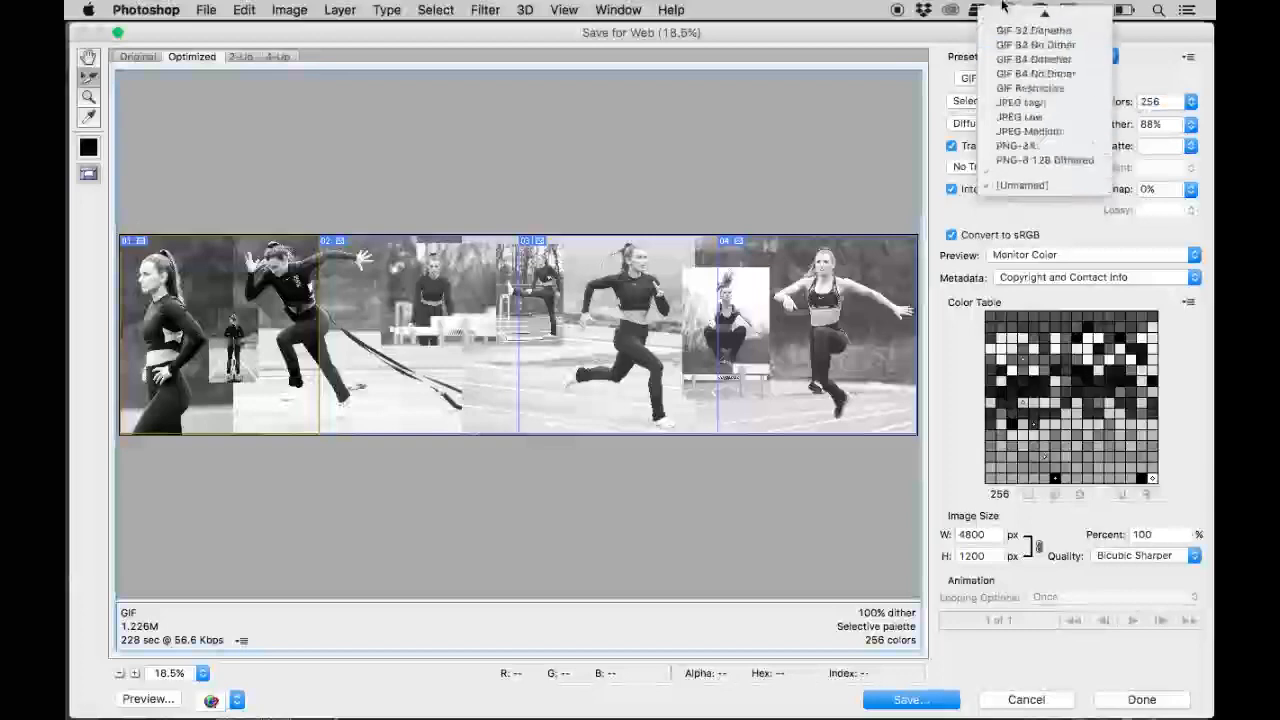
left_click(1040, 119)
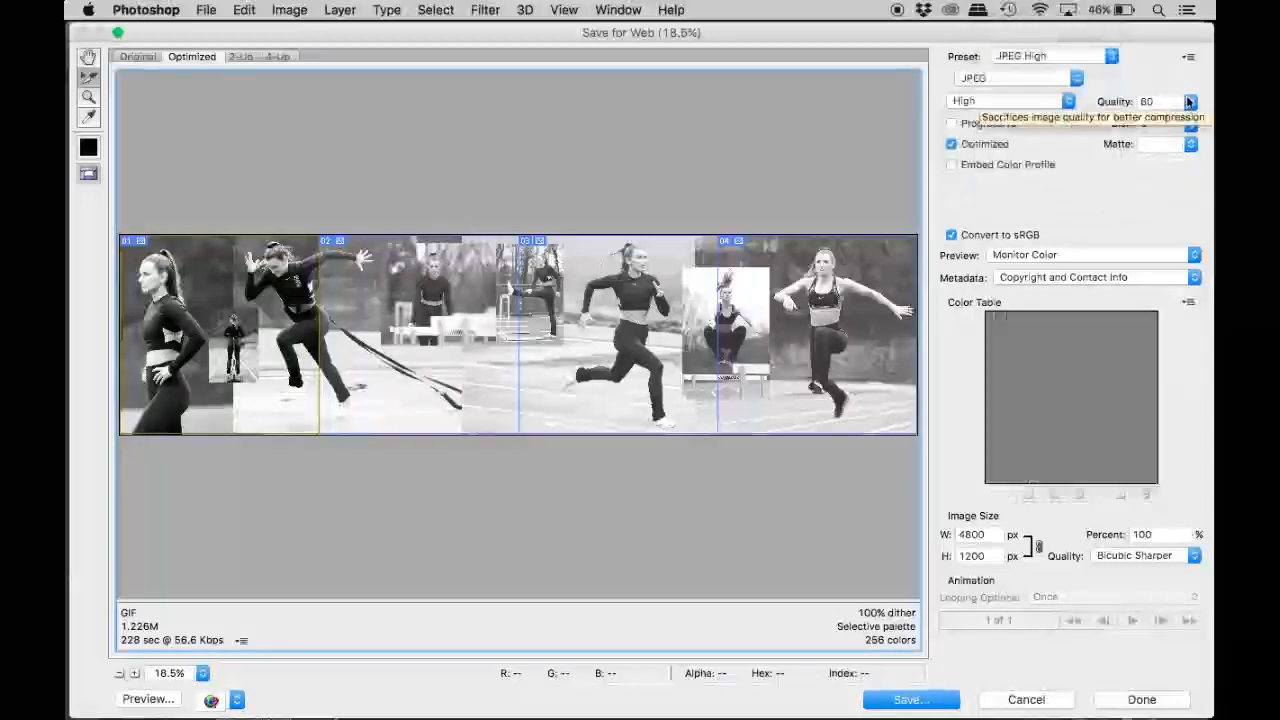
left_click(1189, 101)
left_click_drag(1203, 131, 1206, 129)
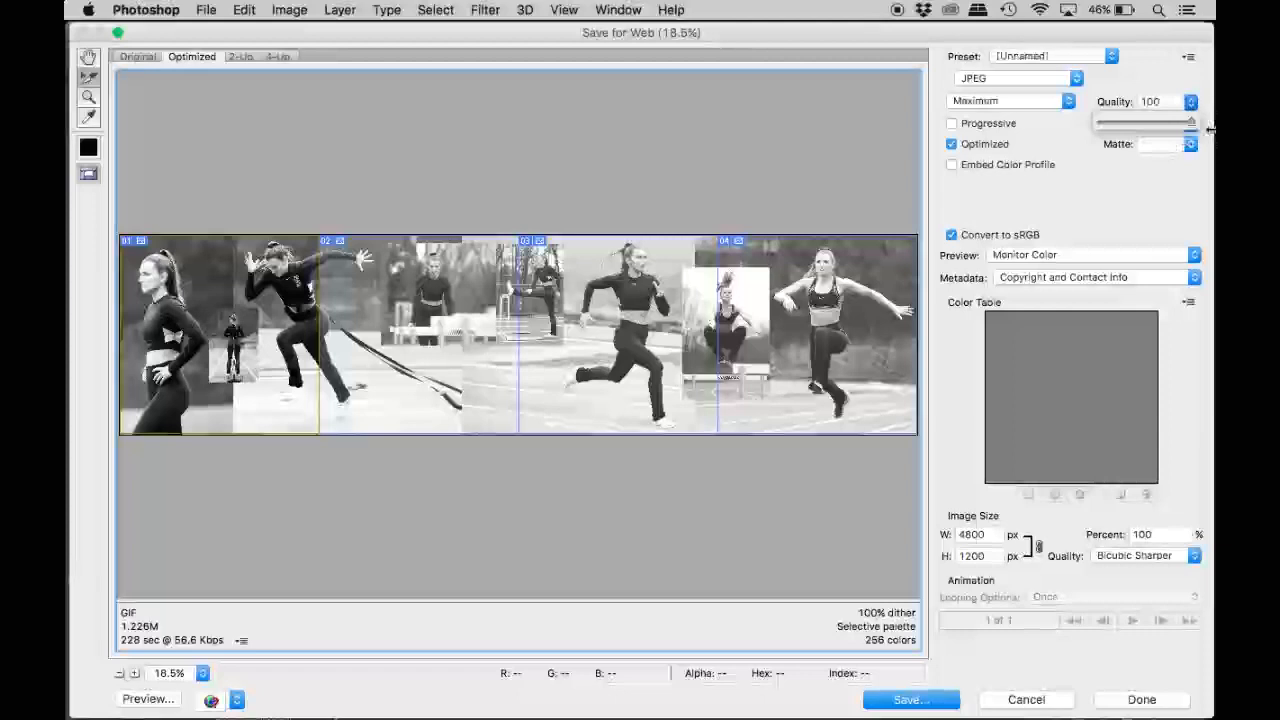
Select slice 02, apply the JPEG High preset and raise its quality to 100.
left_click(352, 266)
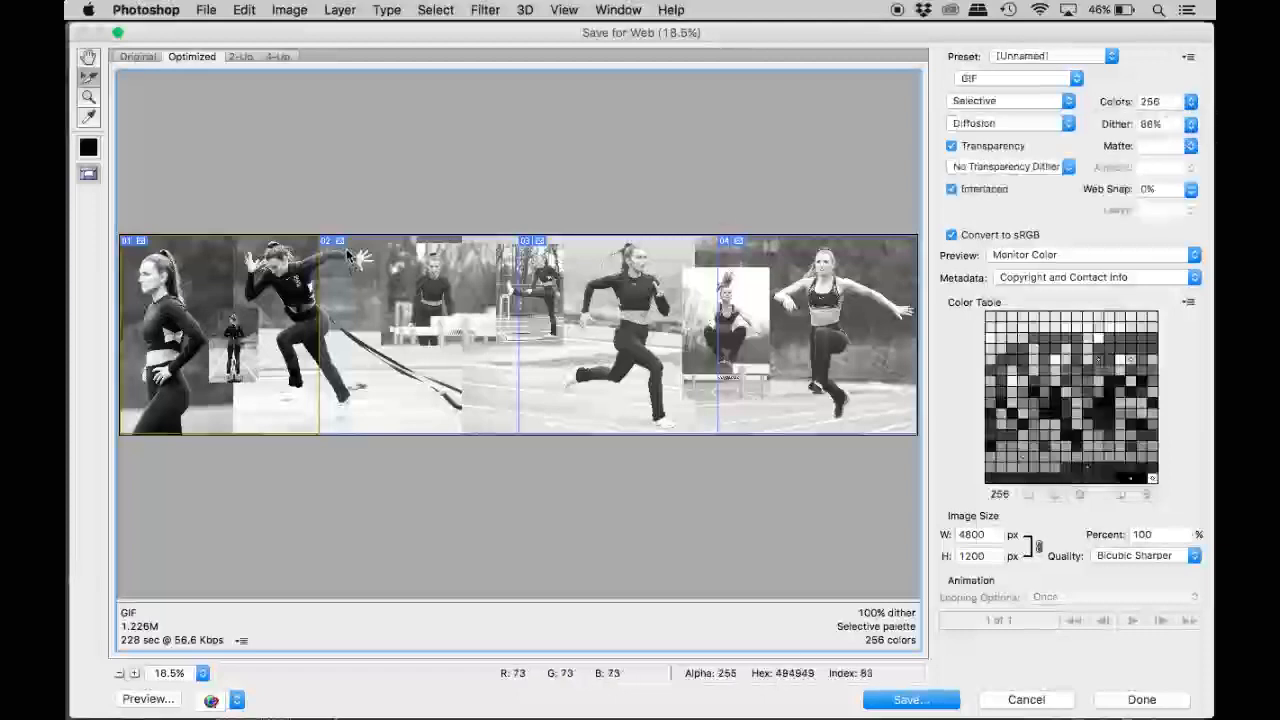
left_click(1015, 60)
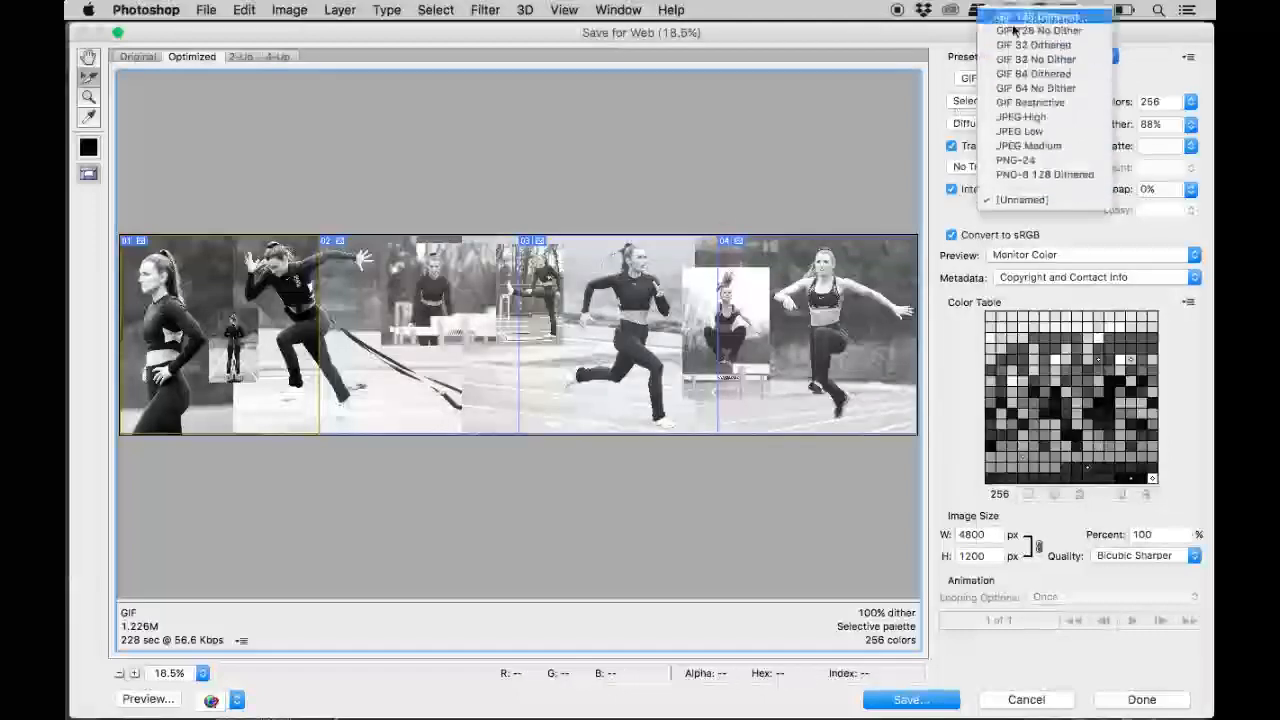
left_click(1040, 114)
left_click(1190, 102)
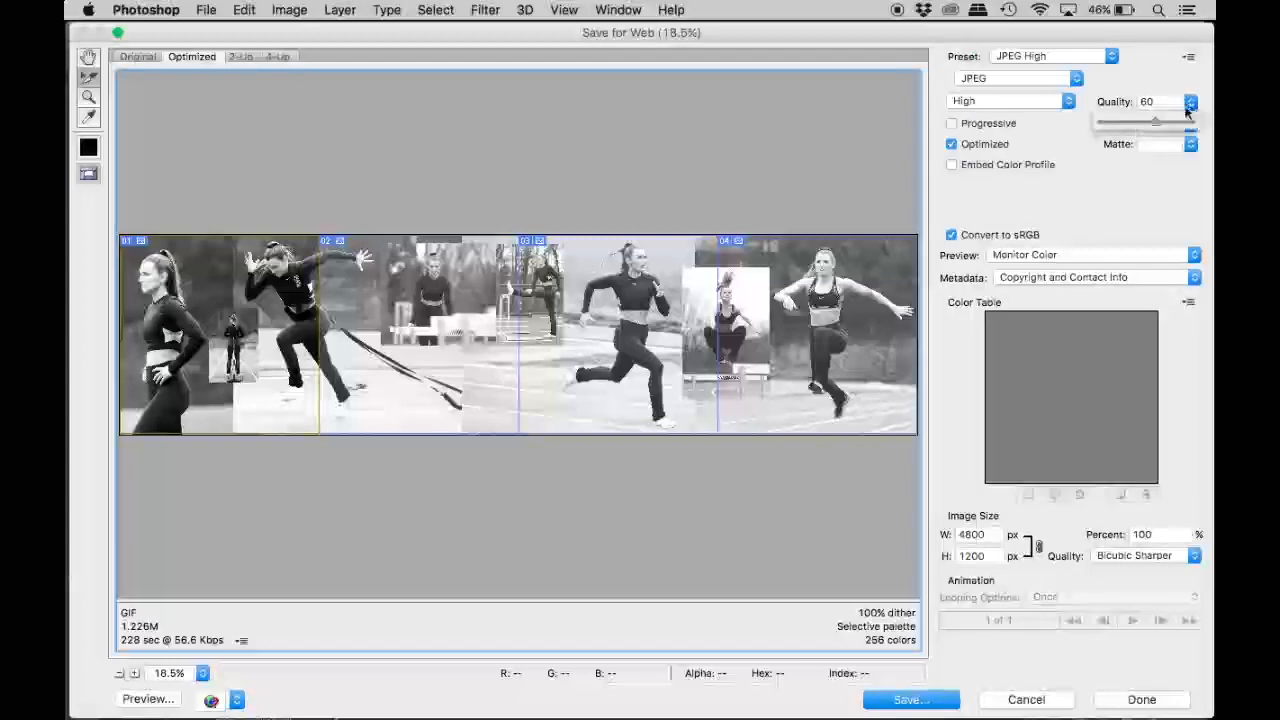
left_click_drag(1153, 124, 1201, 126)
Give slice 03 the JPEG High preset and raise its quality to 100.
left_click(425, 360)
left_click(1015, 57)
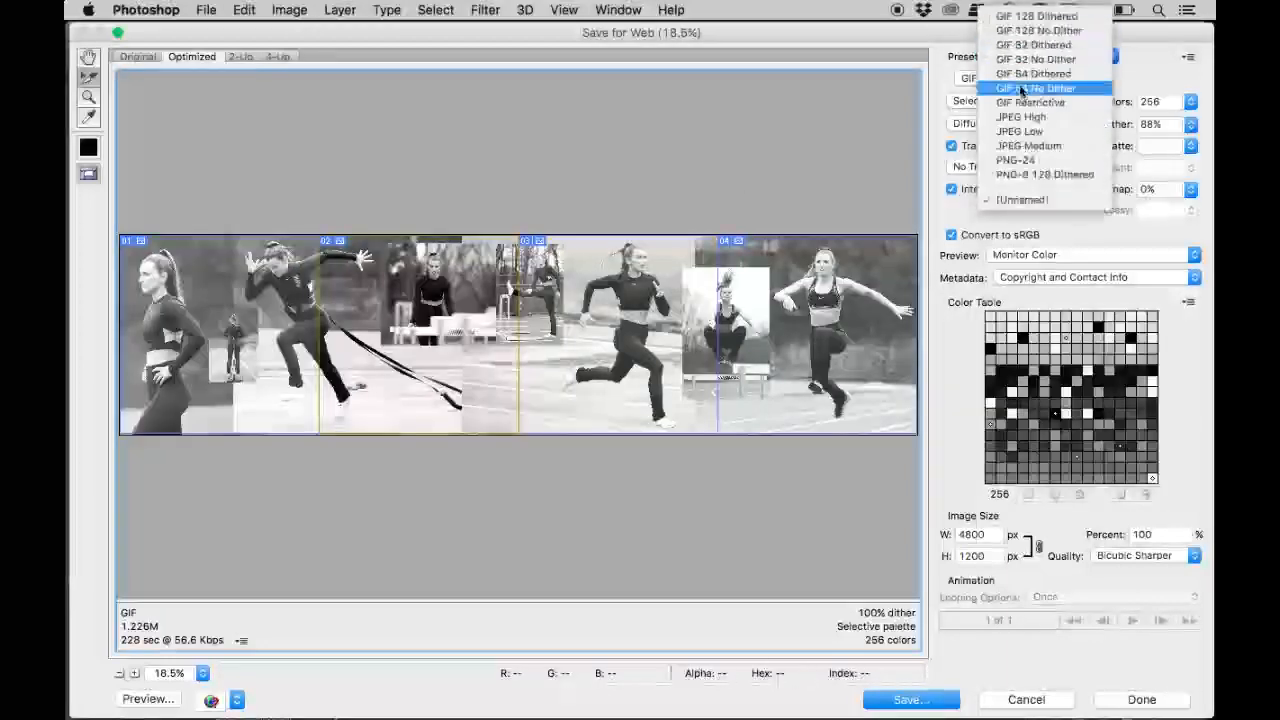
left_click(1021, 117)
left_click(1190, 102)
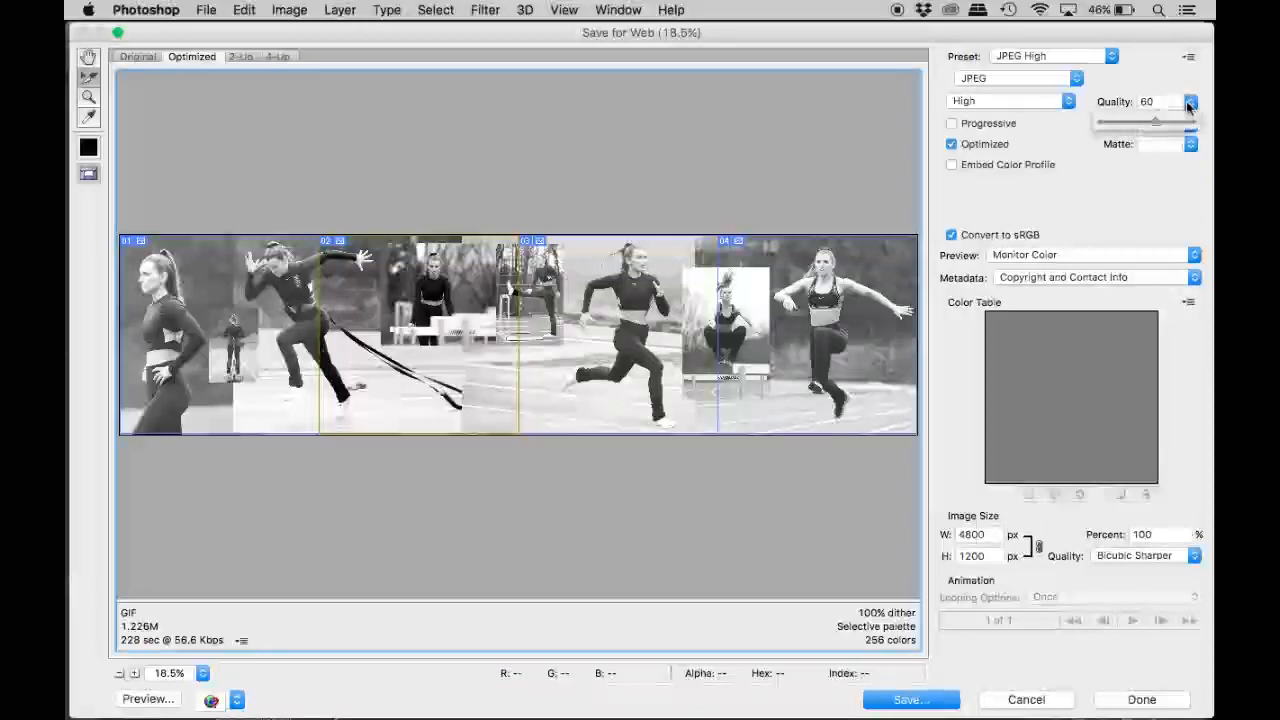
left_click_drag(1212, 135, 1213, 136)
Check the export settings of the remaining slices and save all slices as images only to the Desktop as Untitled-1.jpg.
left_click(806, 252)
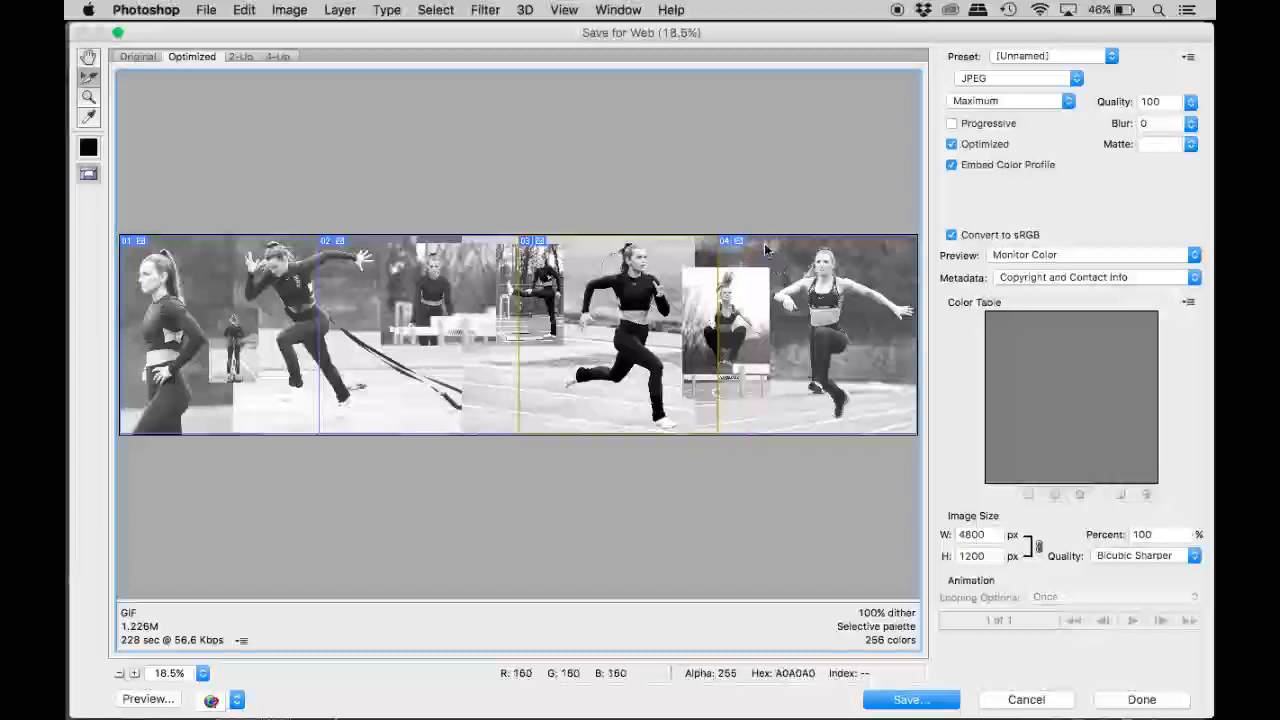
left_click(674, 246)
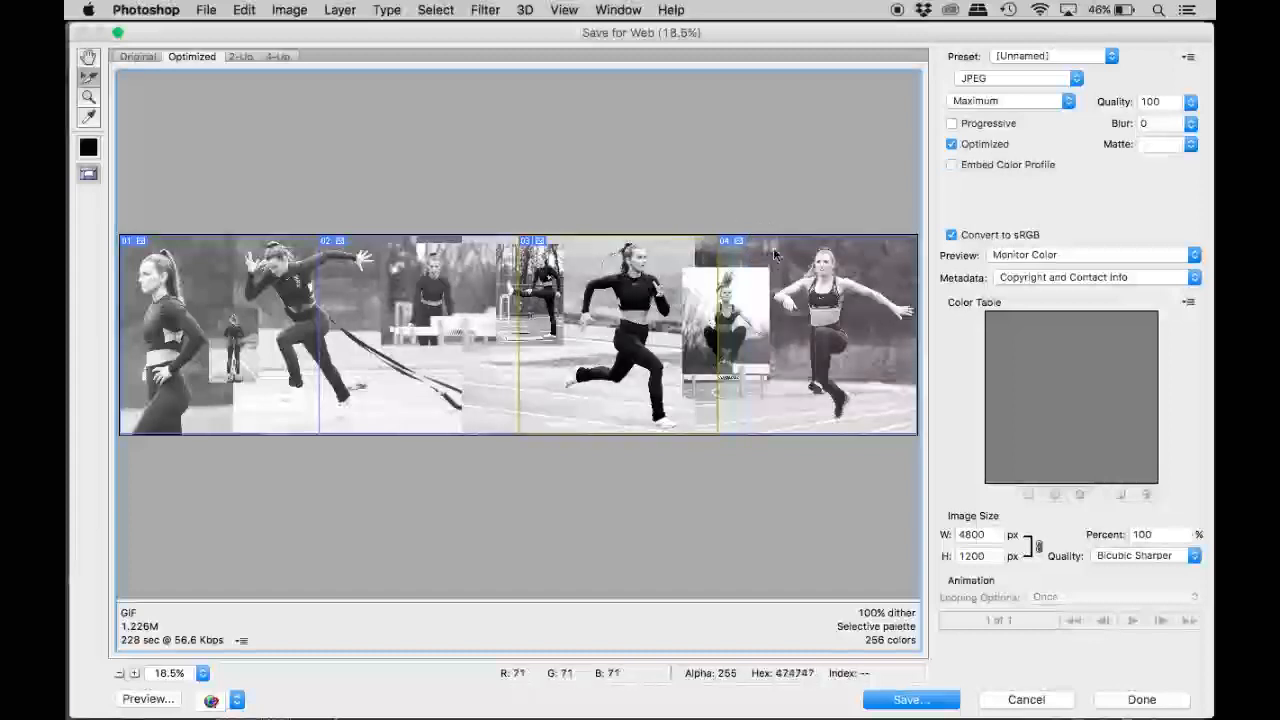
left_click(951, 164)
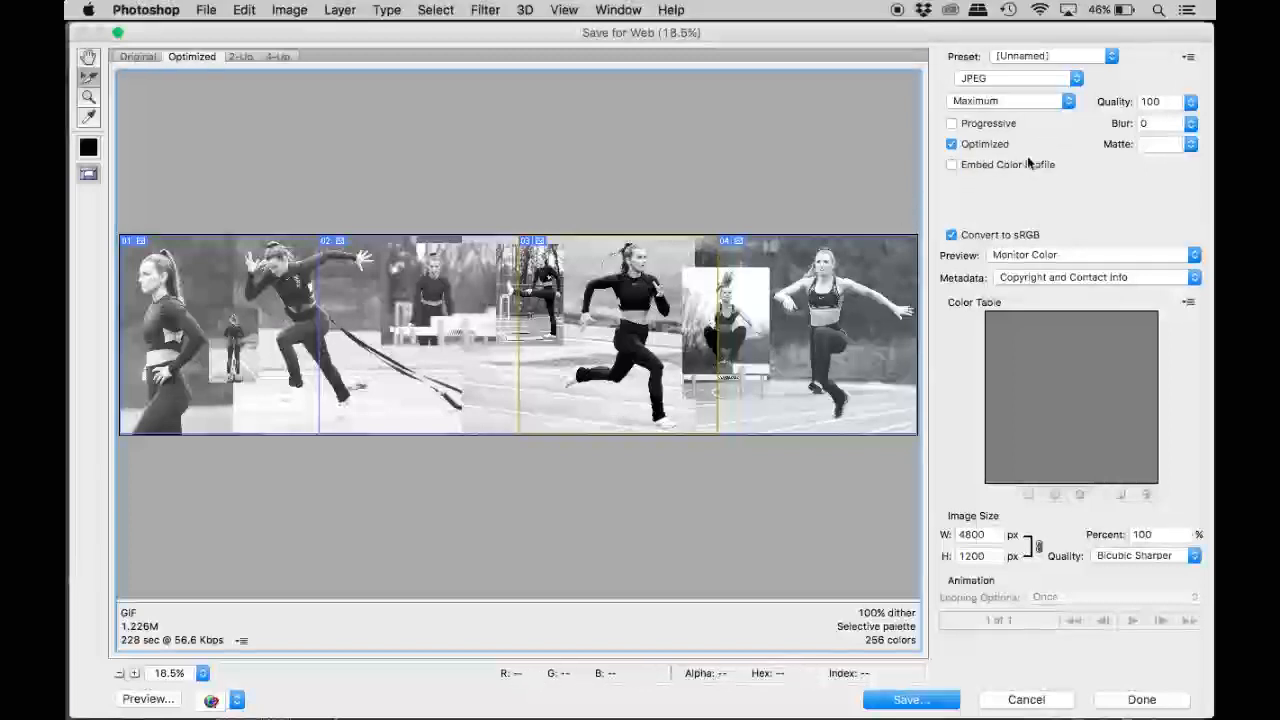
left_click(400, 280)
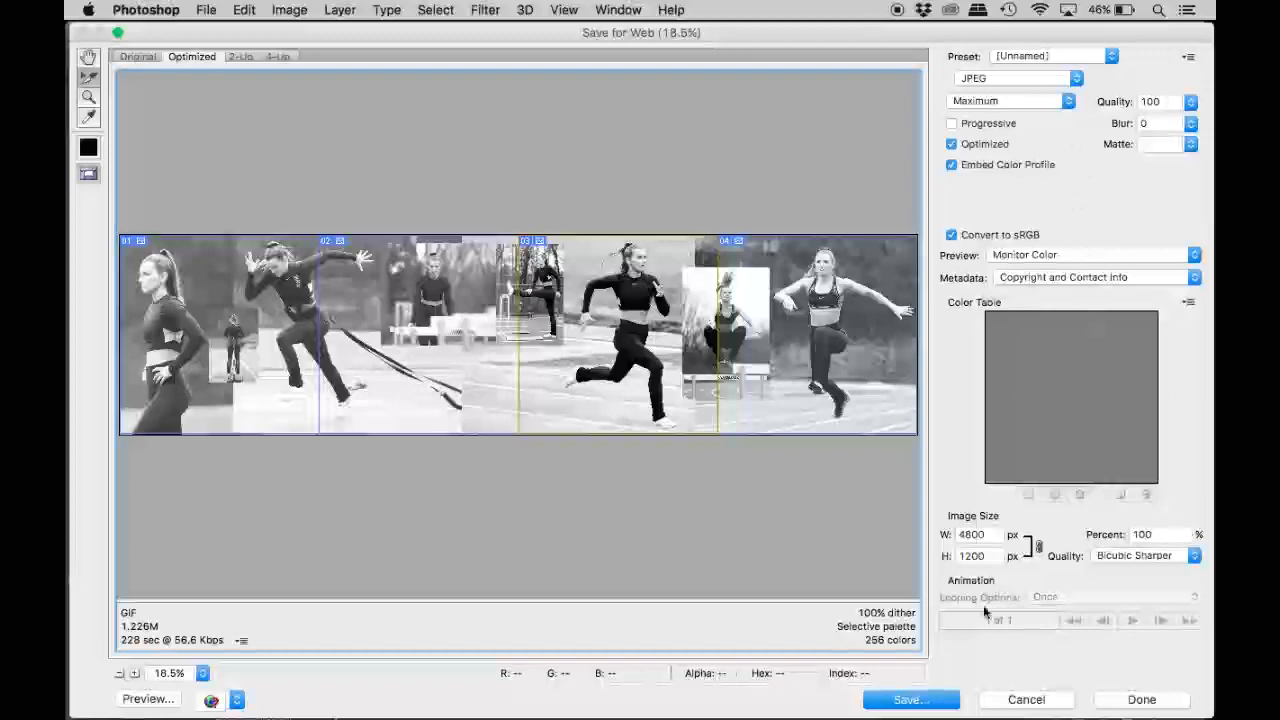
left_click(920, 699)
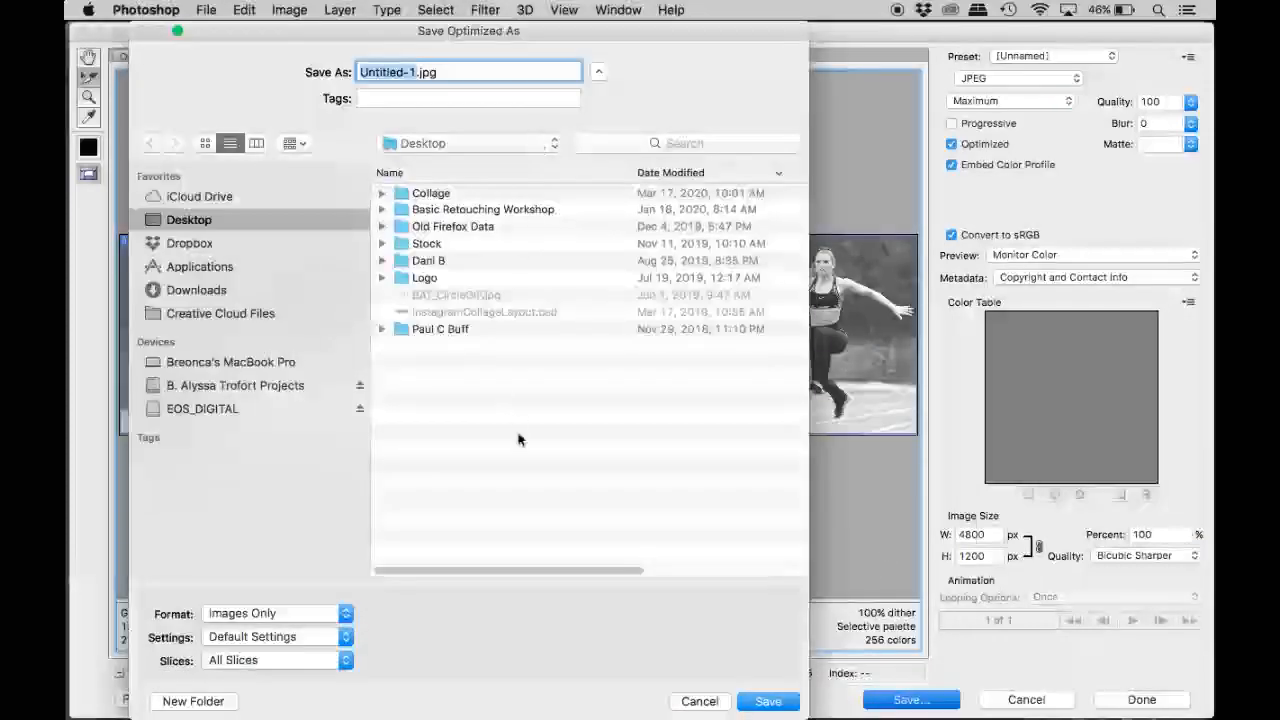
left_click(774, 706)
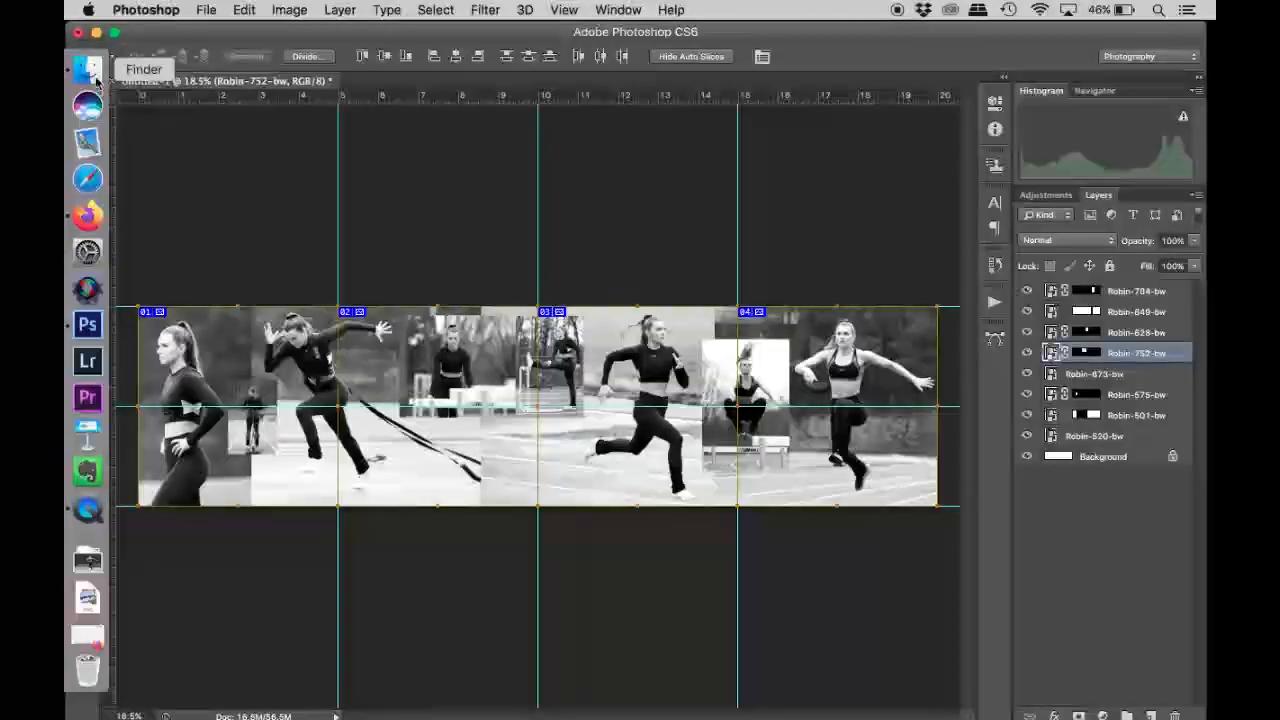
Switch to Finder, open the images folder on the Desktop and select all four exported slice files.
left_click(92, 72)
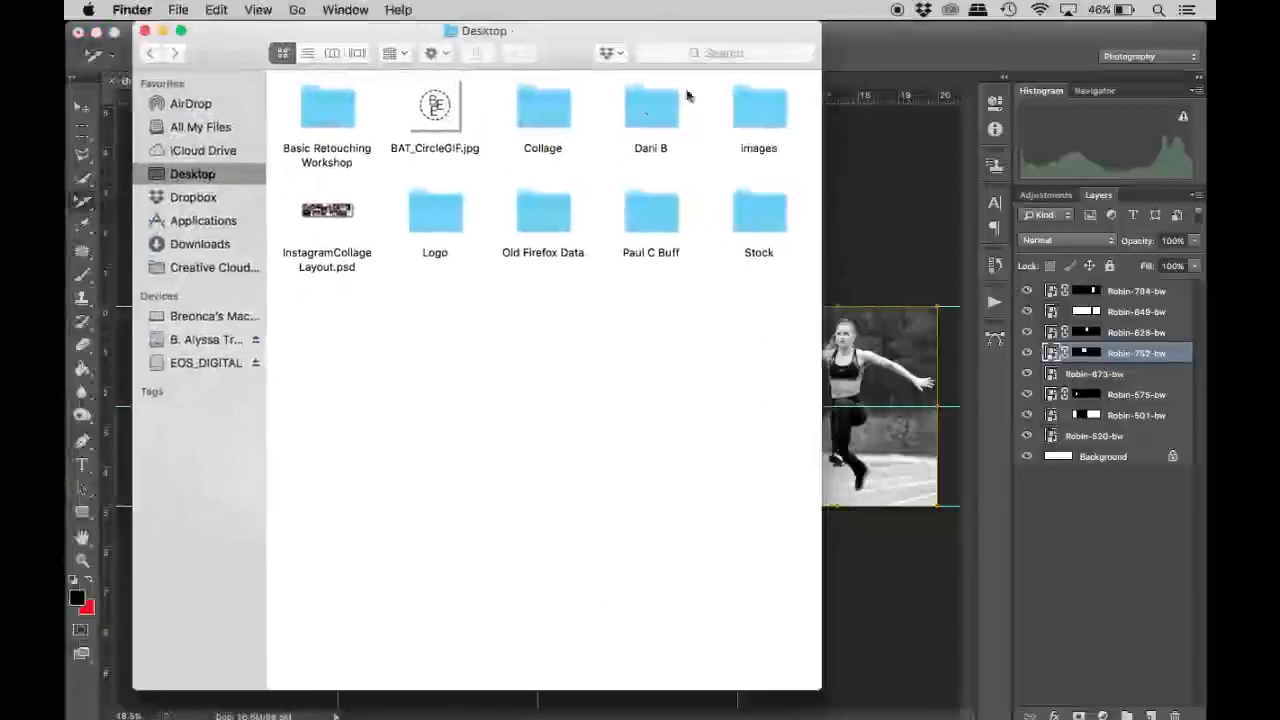
double_click(752, 116)
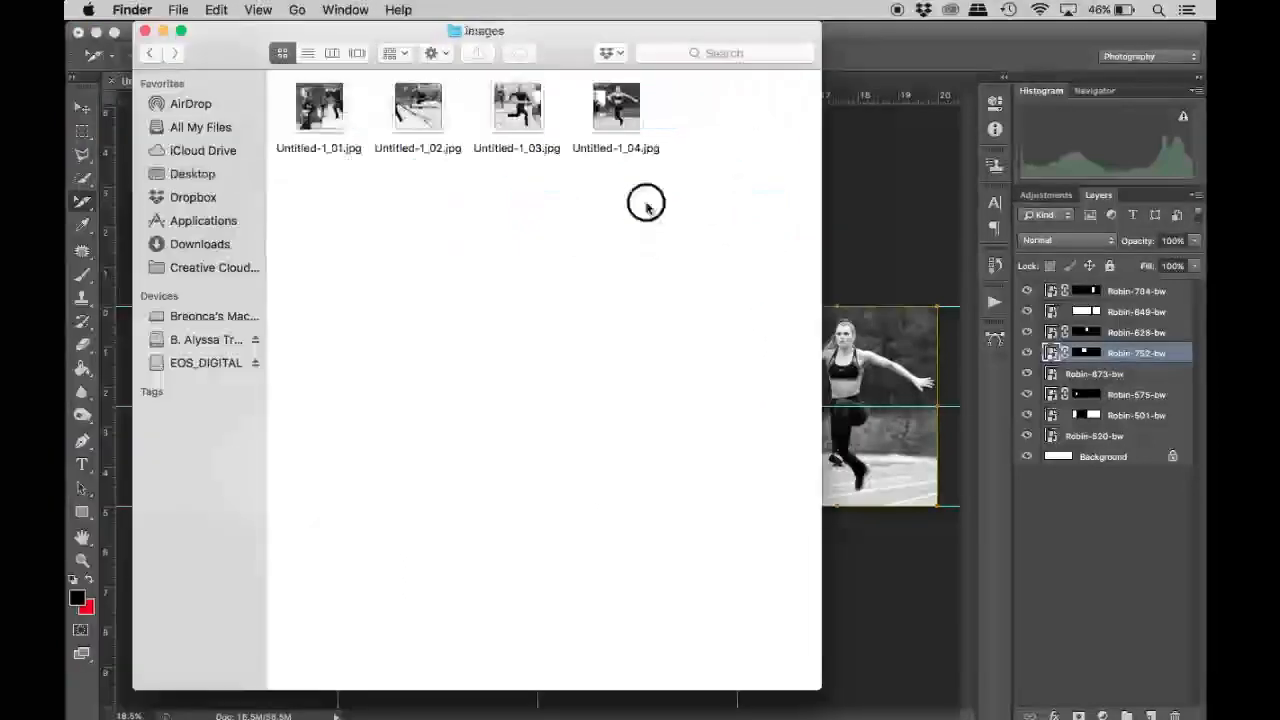
left_click_drag(640, 240, 305, 72)
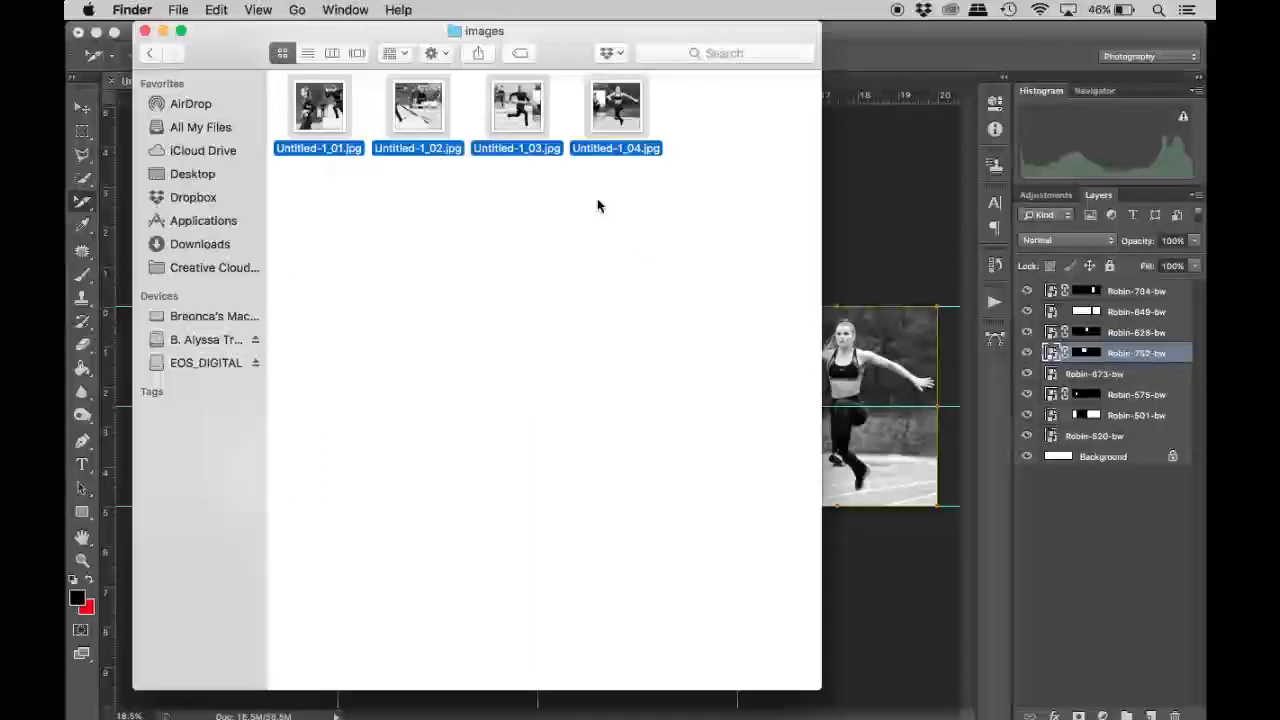
Preview the four exported slice images one after another to check how they continue across the cuts.
key("space")
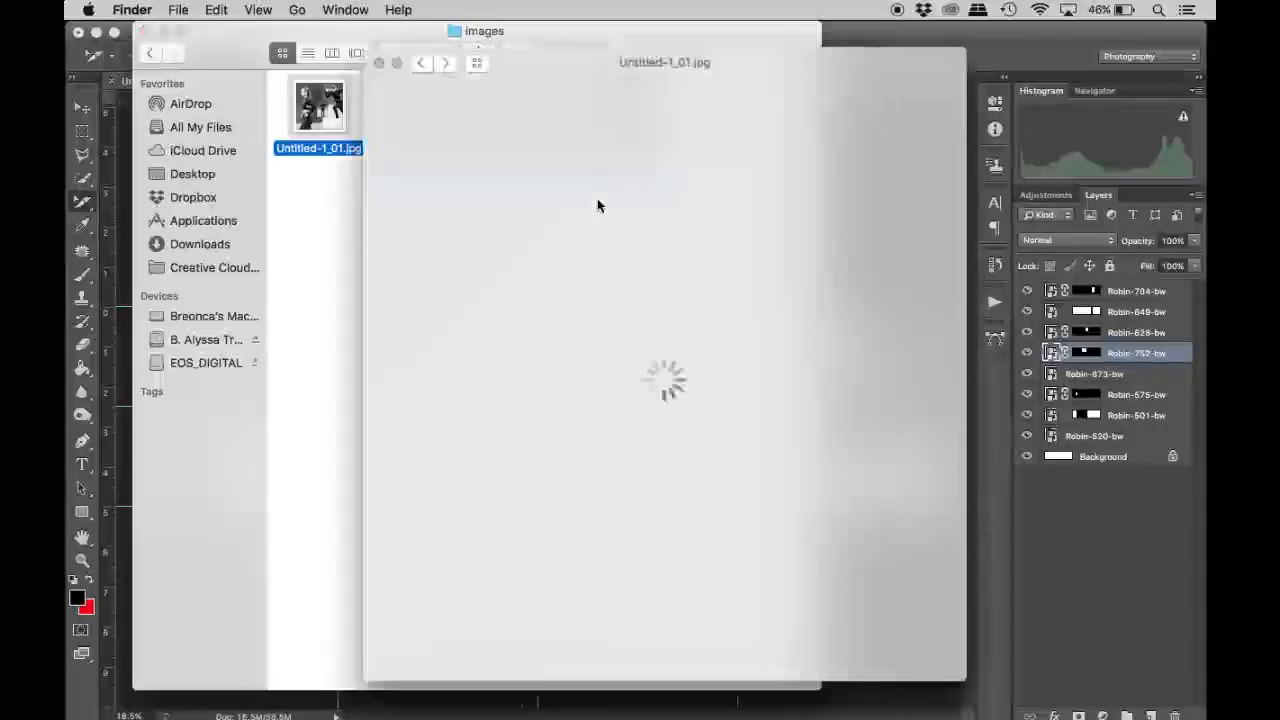
key("Right")
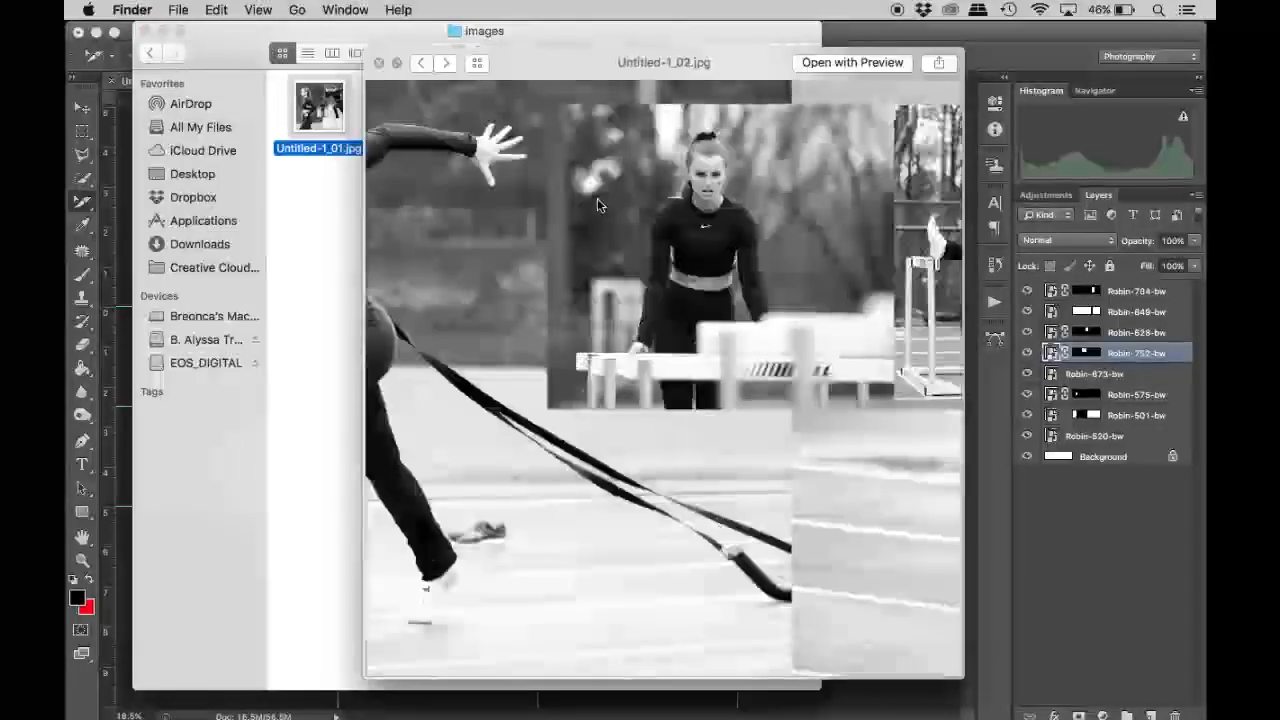
key("Right")
key("Right")
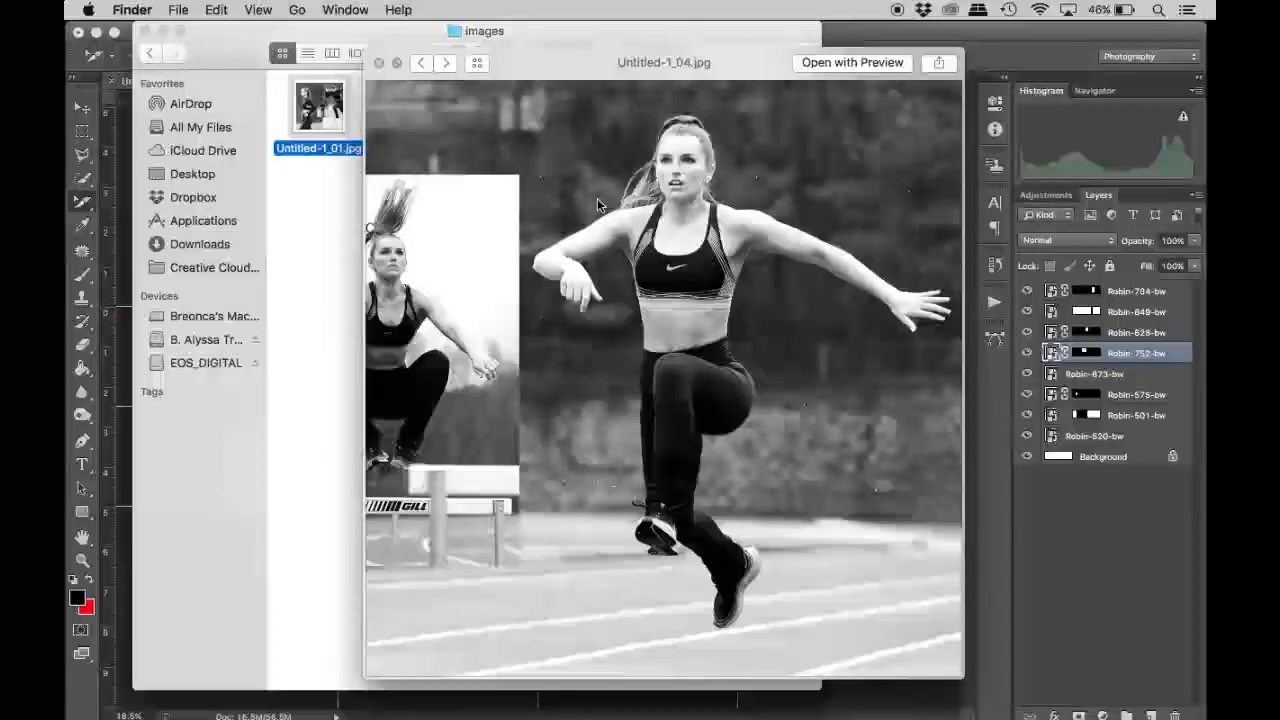
key("Right")
key("Right")
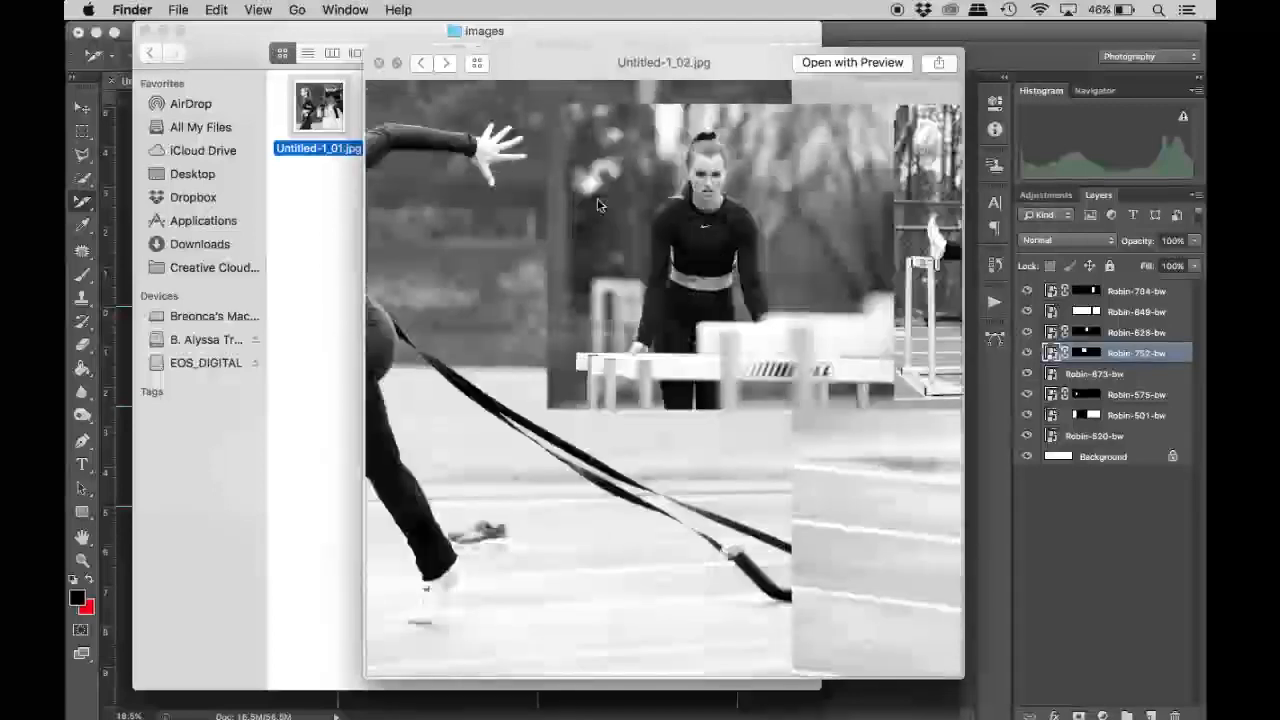
key("Right")
key("Right")
key("Right")
key("Right")
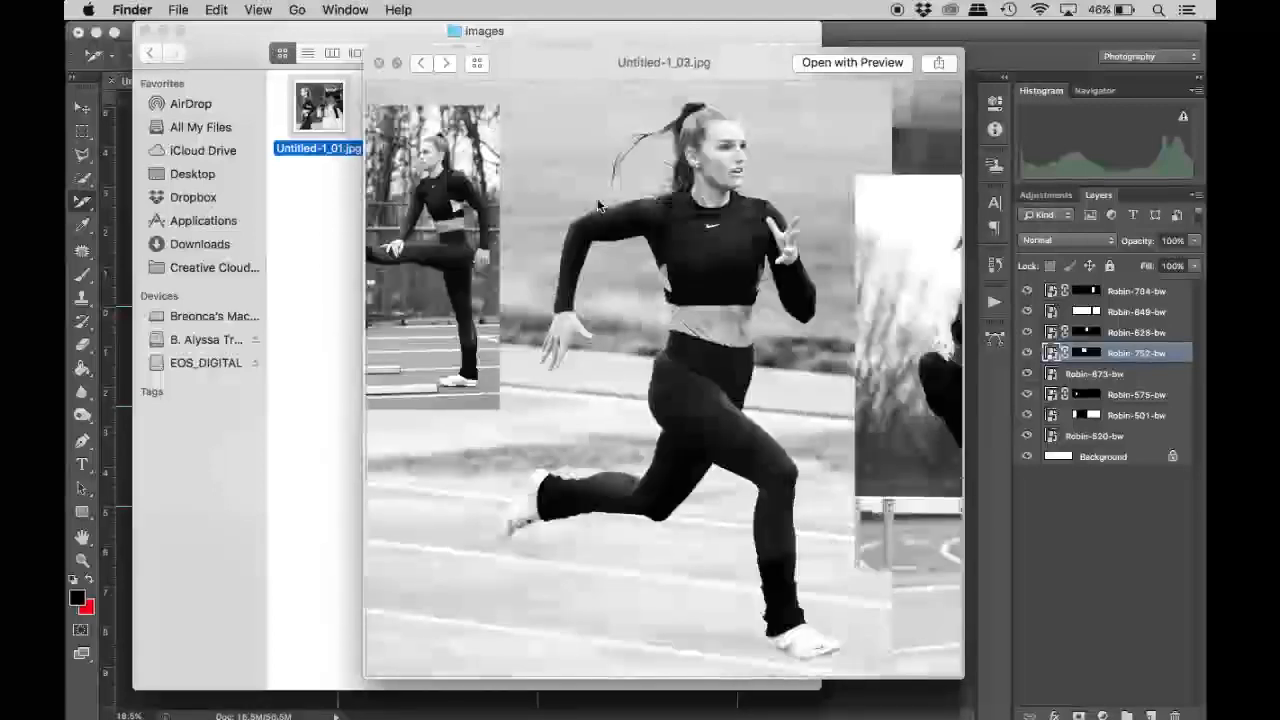